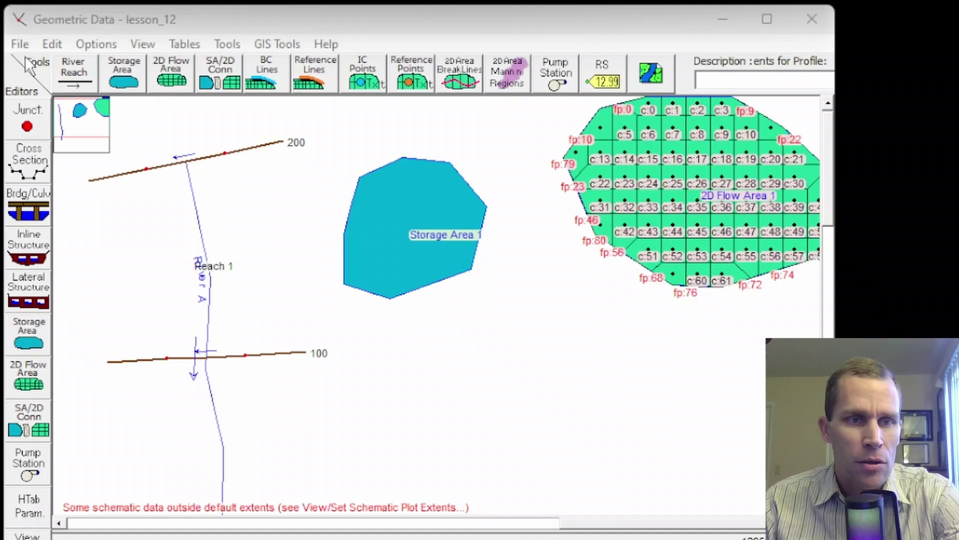
# Step: Place a pump station on the schematic left of Storage Area 1 and name it 'Pump Station 1'
pyautogui.click(127, 19)
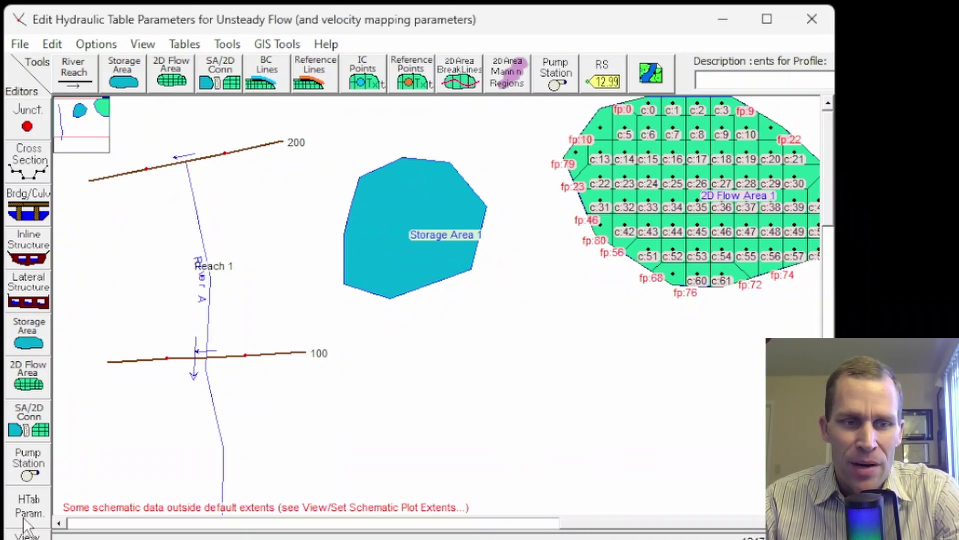
pyautogui.click(558, 75)
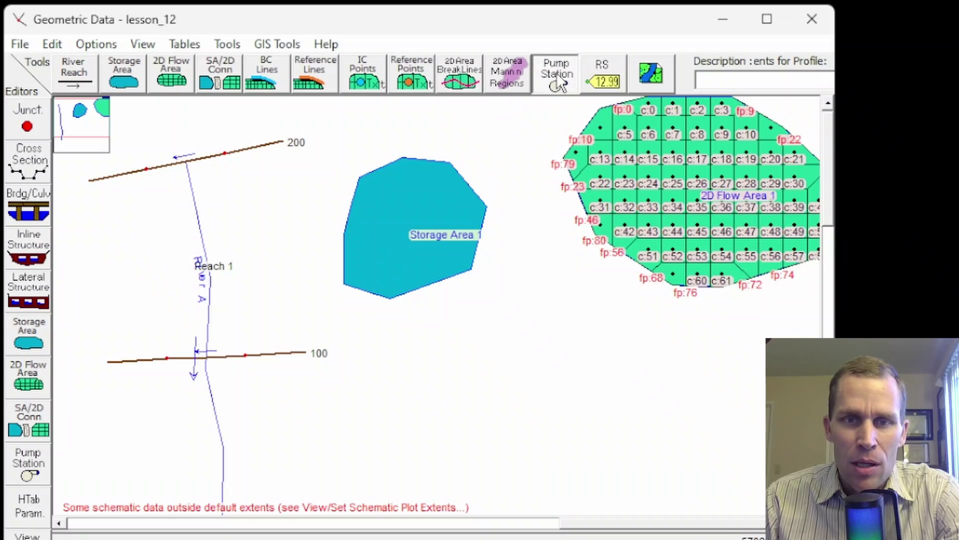
pyautogui.click(285, 194)
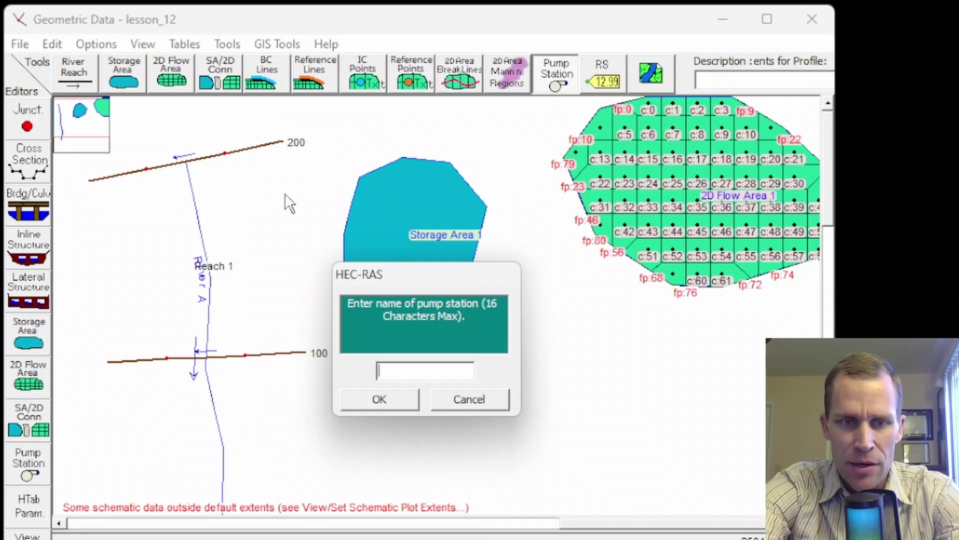
pyautogui.write('Pump Station 1')
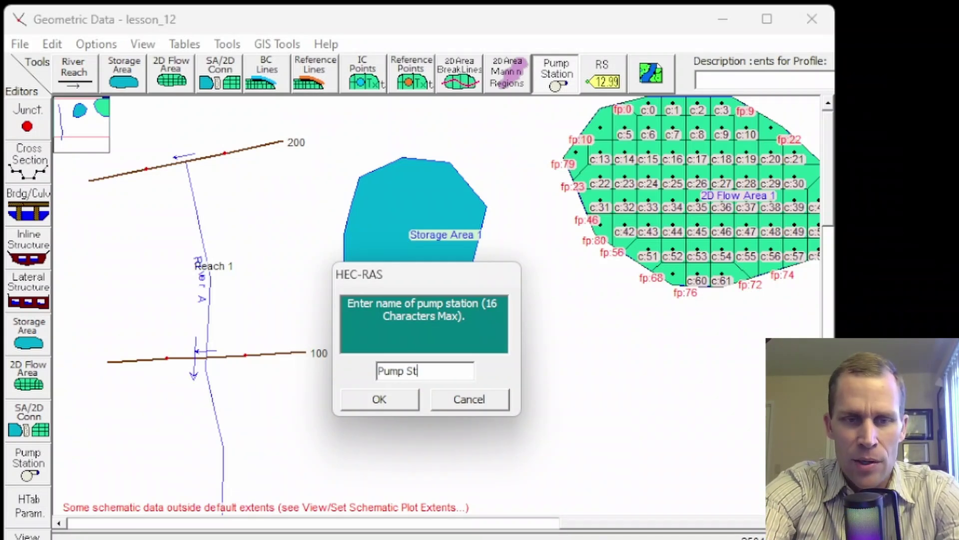
pyautogui.press('Return')
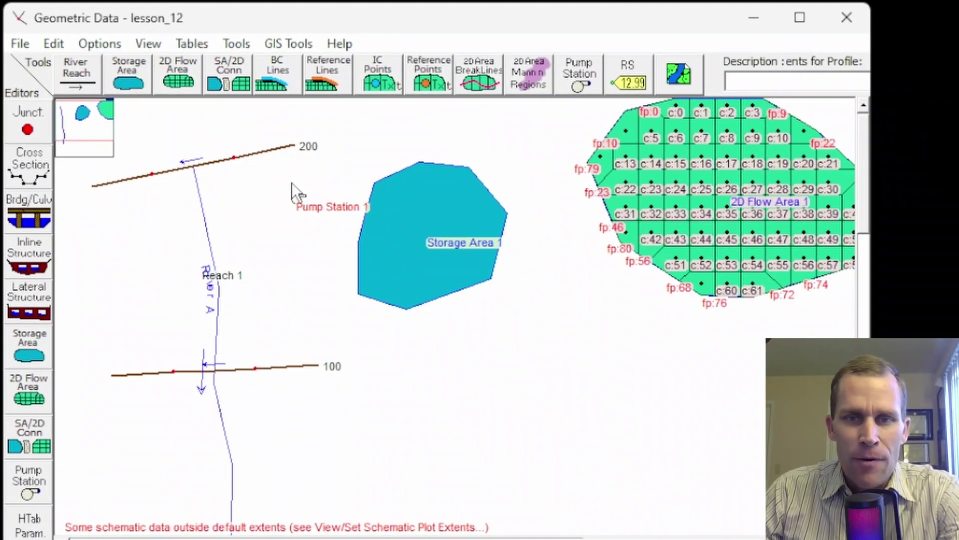
# Step: Delete that pump station and place 'Pump Station 1' again left of Storage Area 1
pyautogui.rightClick(296, 199)
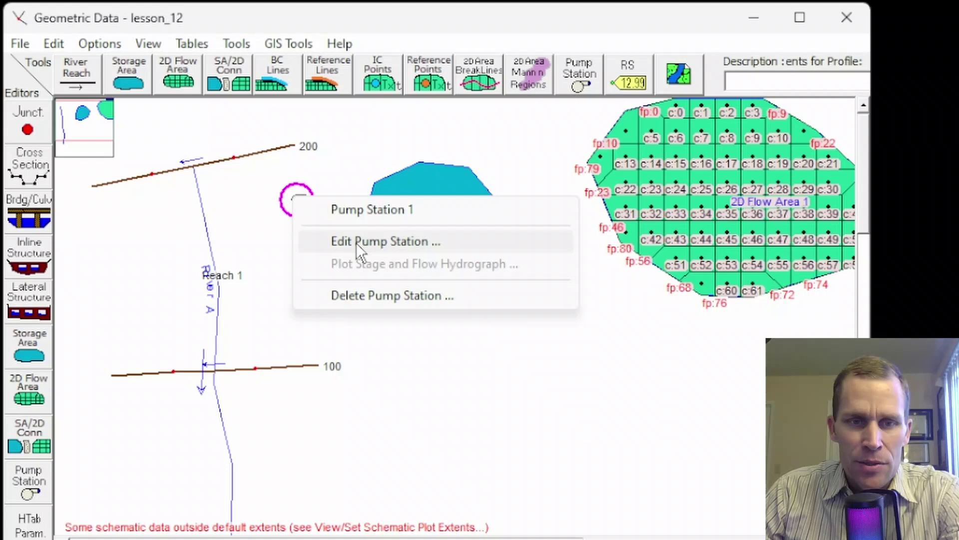
pyautogui.click(353, 295)
pyautogui.click(731, 269)
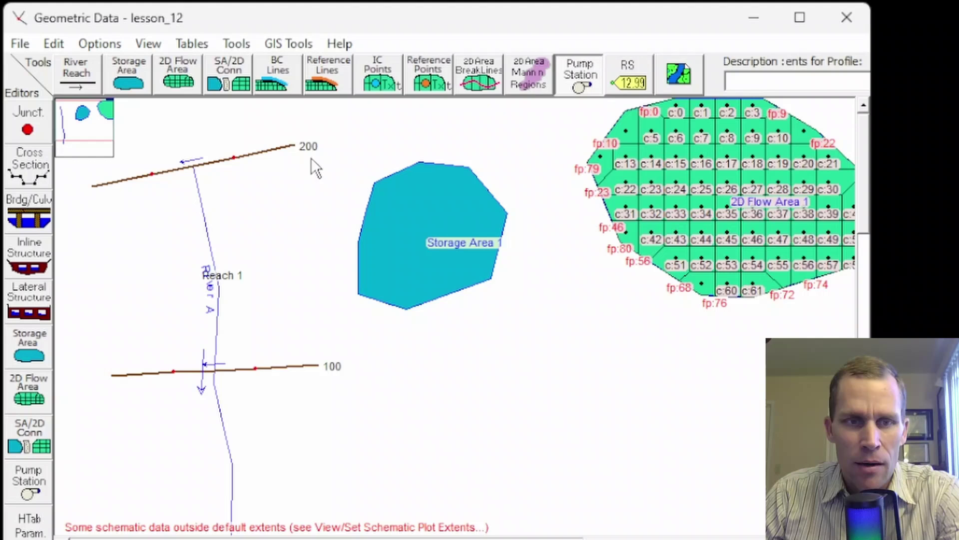
pyautogui.click(299, 211)
pyautogui.write('Pump Station 1')
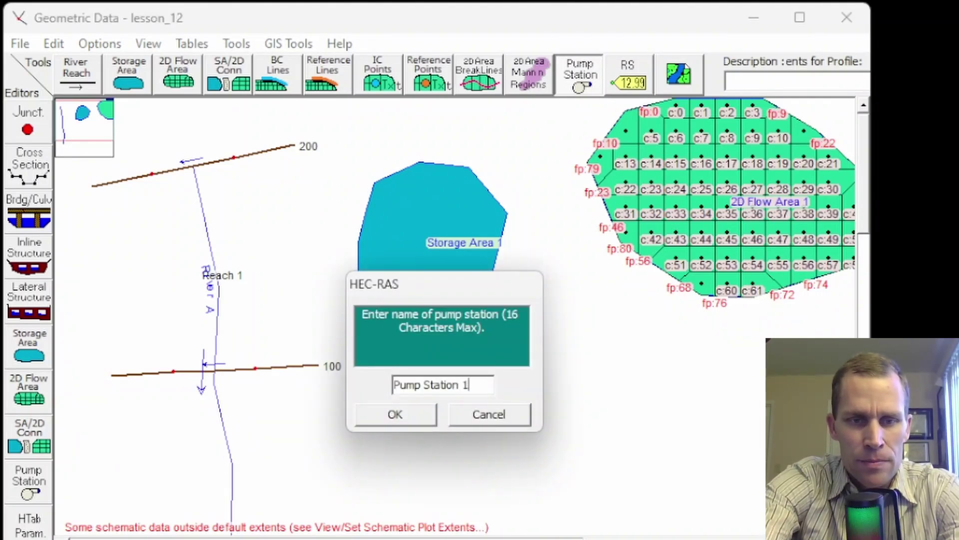
pyautogui.press('Return')
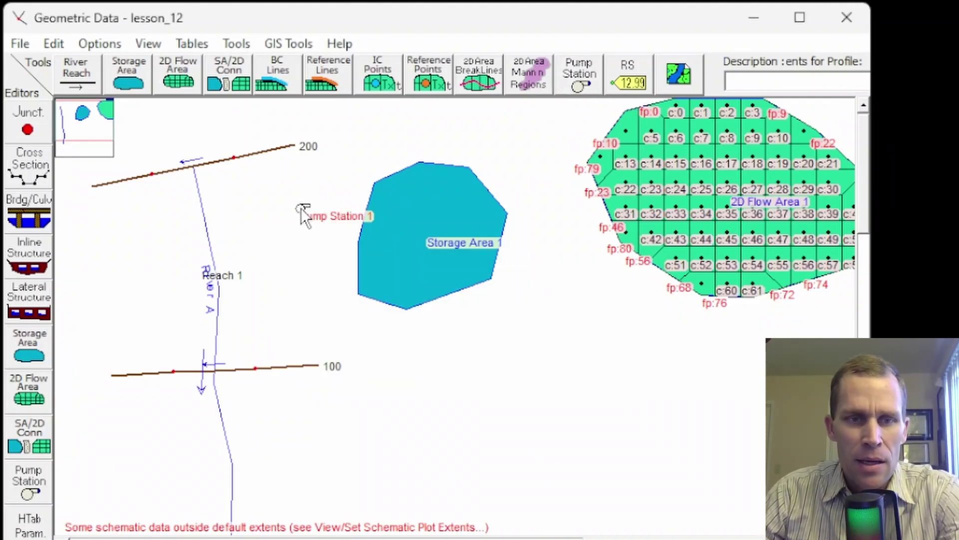
# Step: Open the Pump Station Data Editor via Edit Pump Station..., reopen it, and keep Pump Station 1 selected
pyautogui.rightClick(301, 207)
pyautogui.click(350, 253)
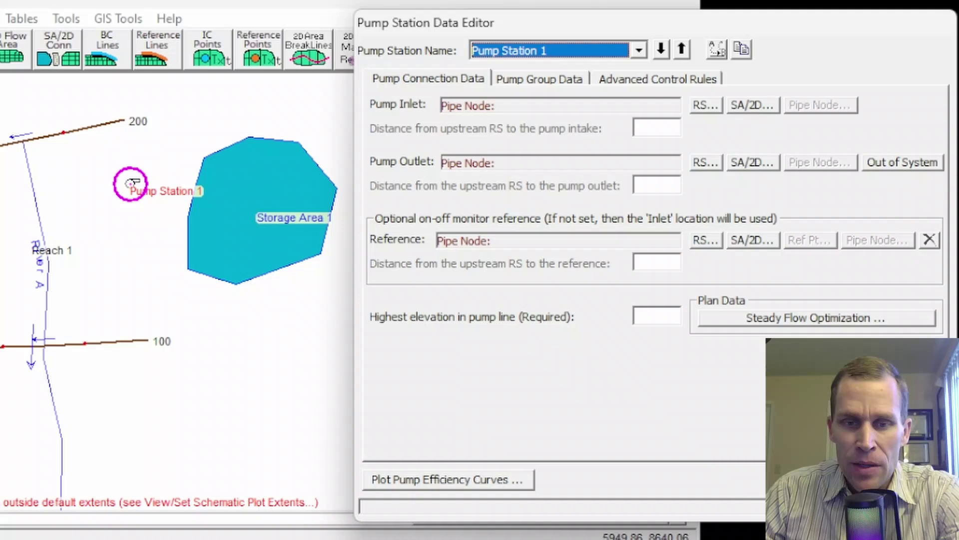
pyautogui.press('Escape')
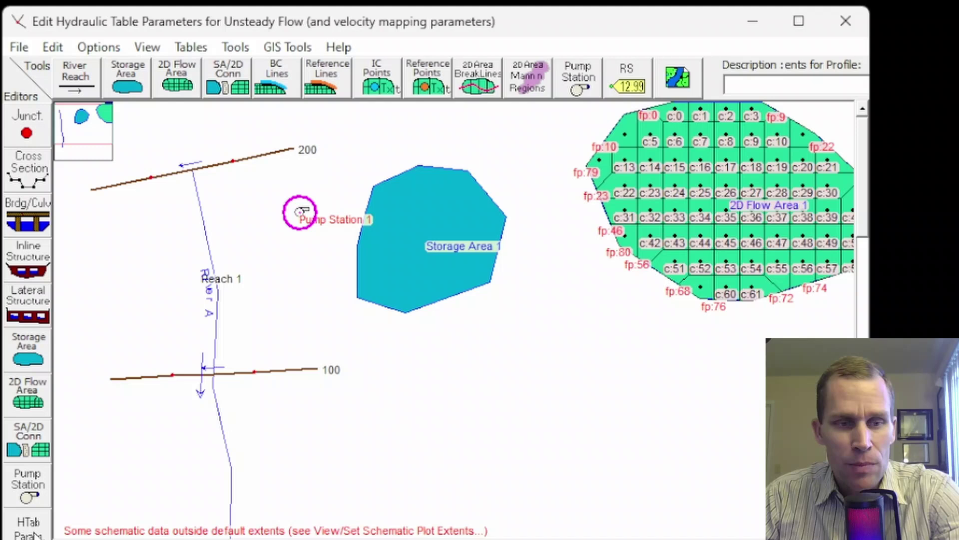
pyautogui.click(30, 495)
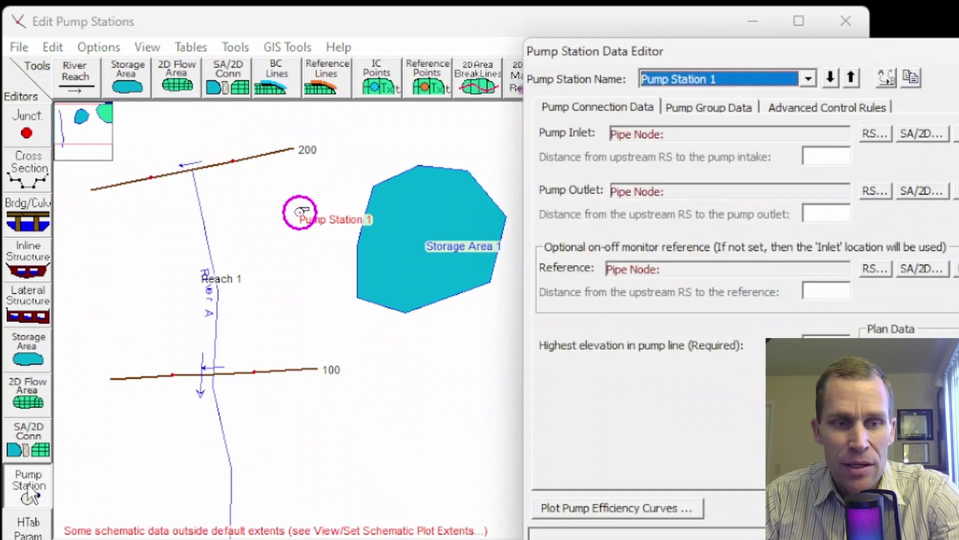
pyautogui.click(807, 75)
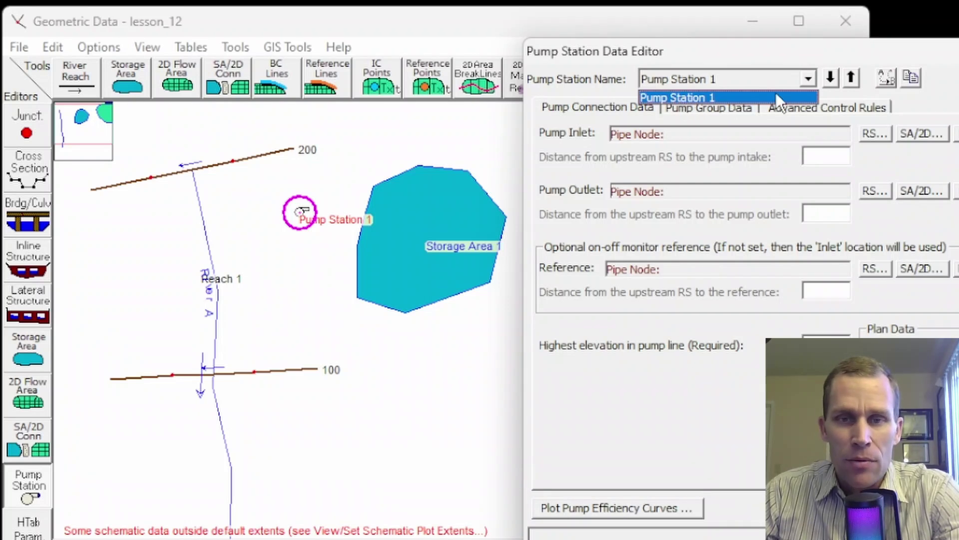
pyautogui.click(805, 83)
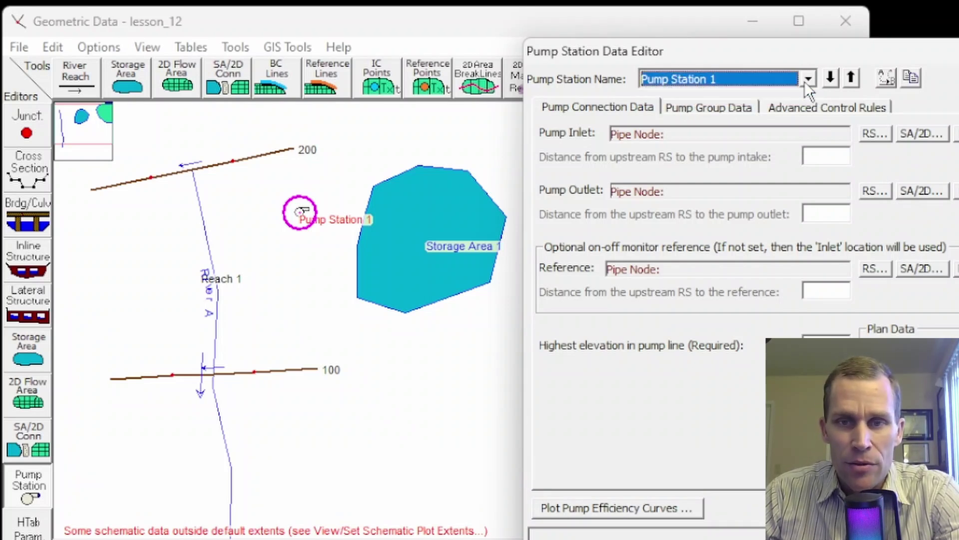
pyautogui.click(851, 76)
pyautogui.click(829, 78)
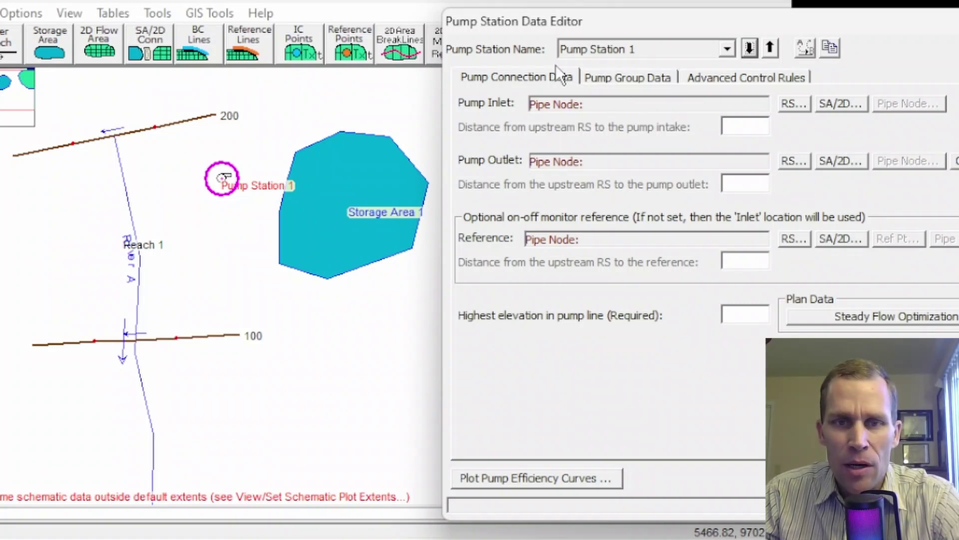
pyautogui.click(506, 80)
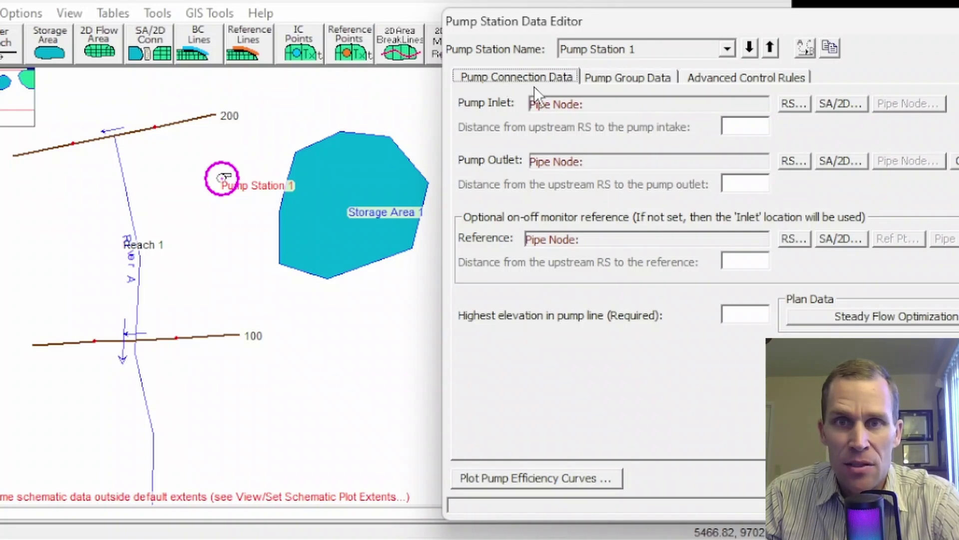
pyautogui.click(631, 80)
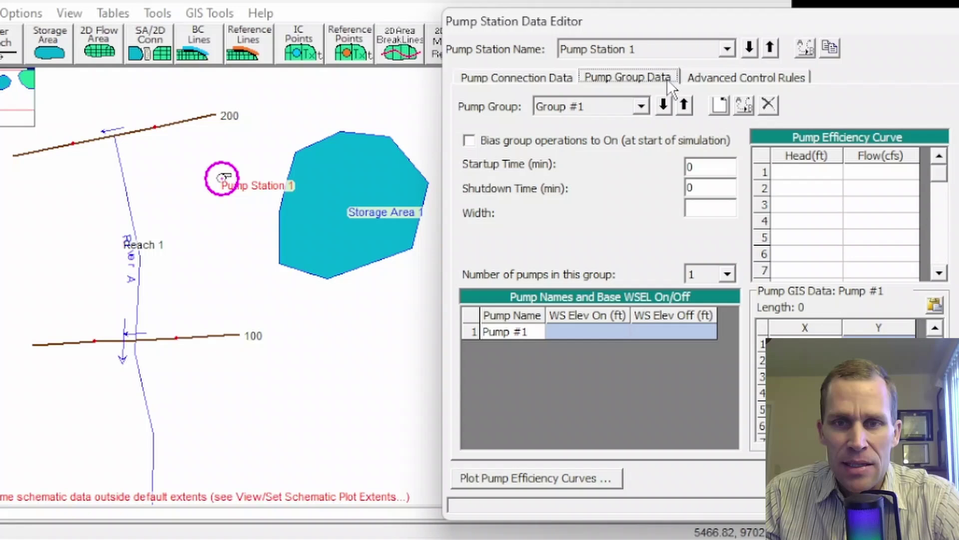
pyautogui.click(738, 86)
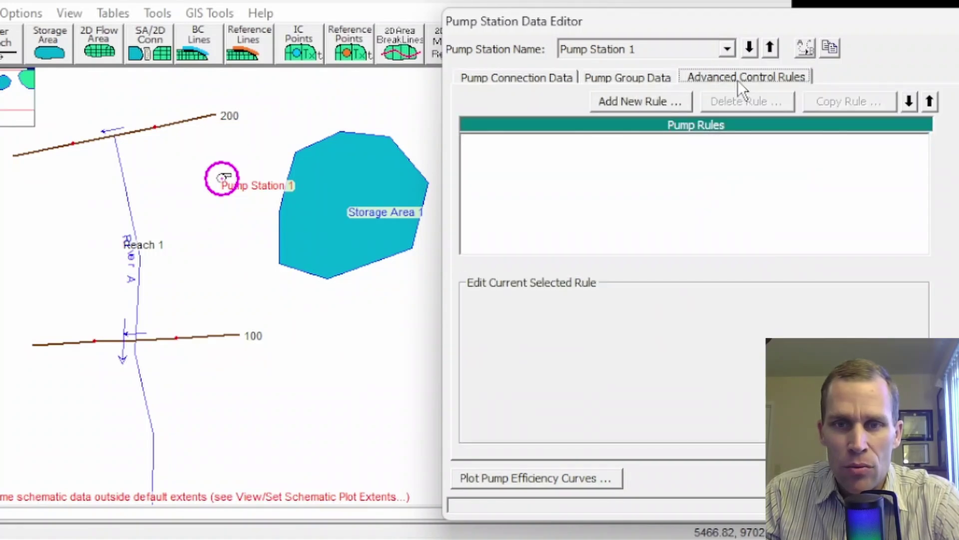
pyautogui.click(508, 81)
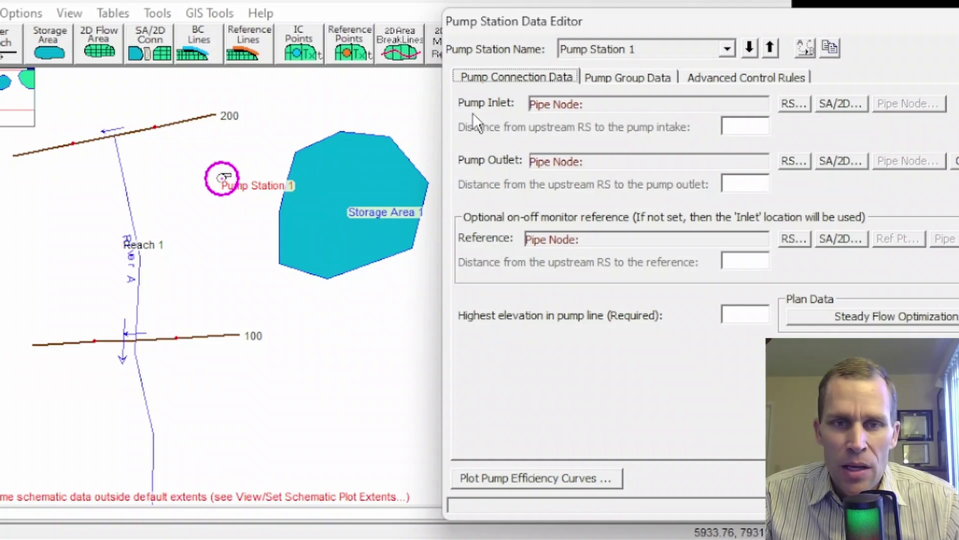
# Step: Set the pump inlet to River A, Reach 1, RS 200 with a 30 distance to pump intake
pyautogui.click(791, 103)
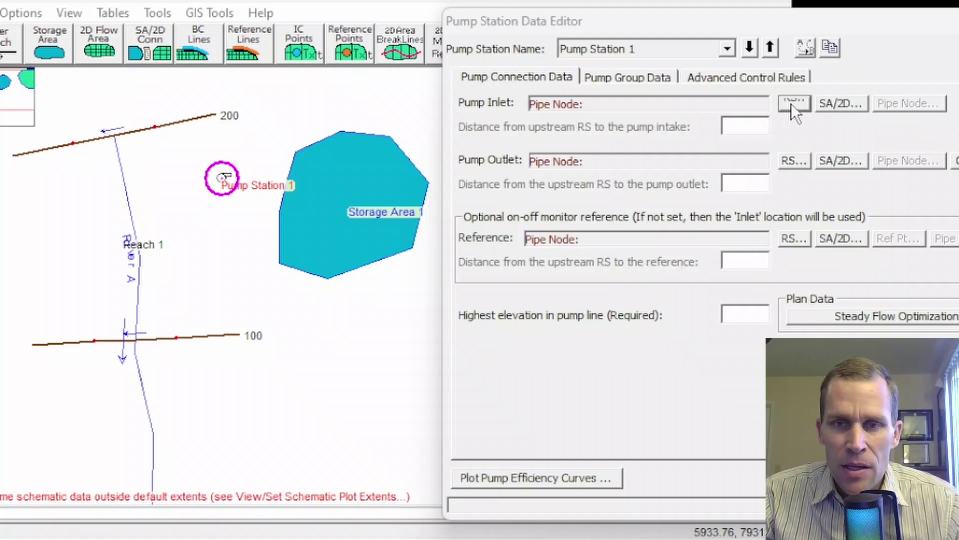
pyautogui.click(644, 201)
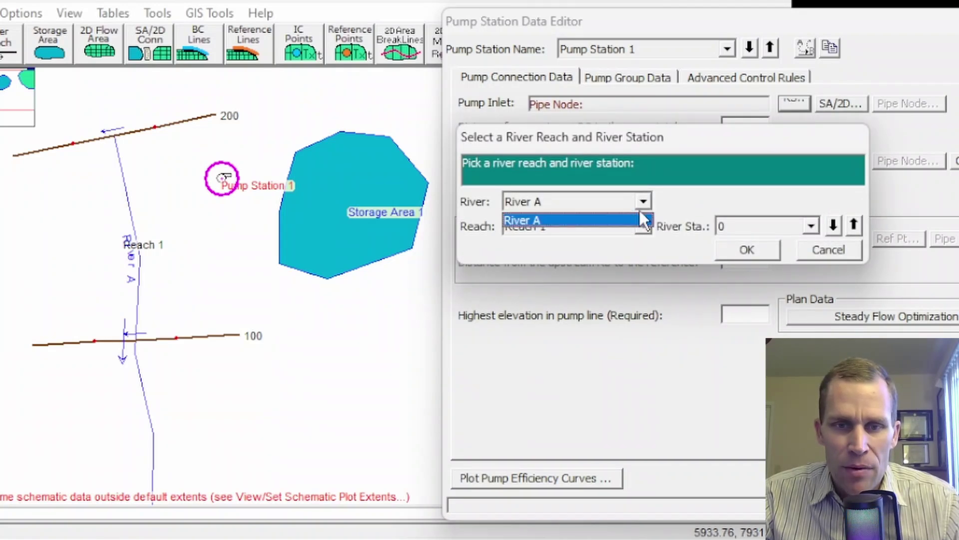
pyautogui.click(640, 212)
pyautogui.click(645, 226)
pyautogui.click(631, 244)
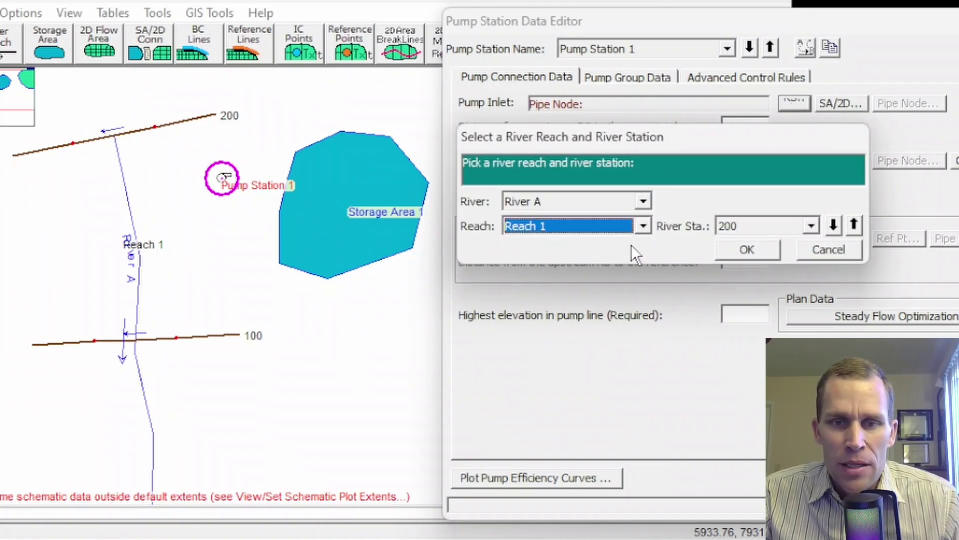
pyautogui.click(810, 226)
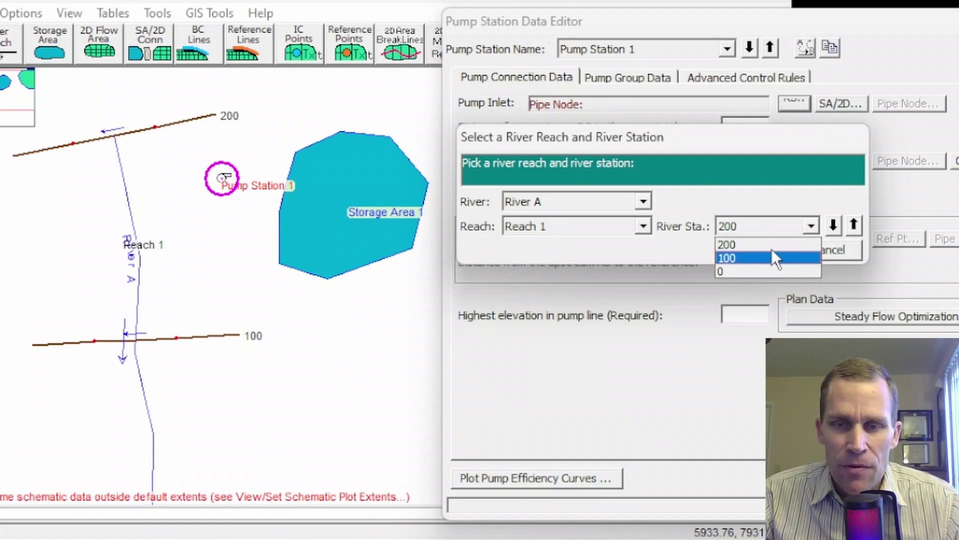
pyautogui.click(854, 225)
pyautogui.click(854, 225)
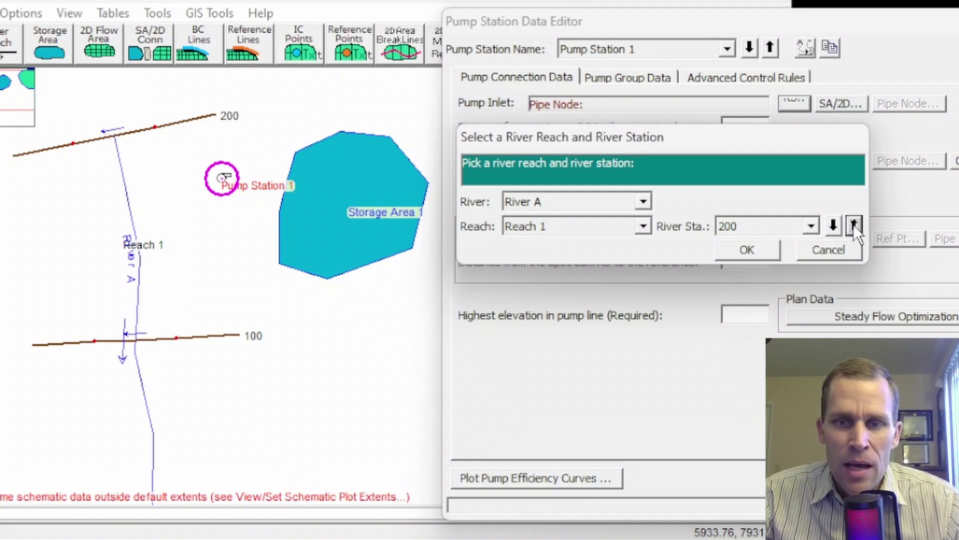
pyautogui.click(756, 253)
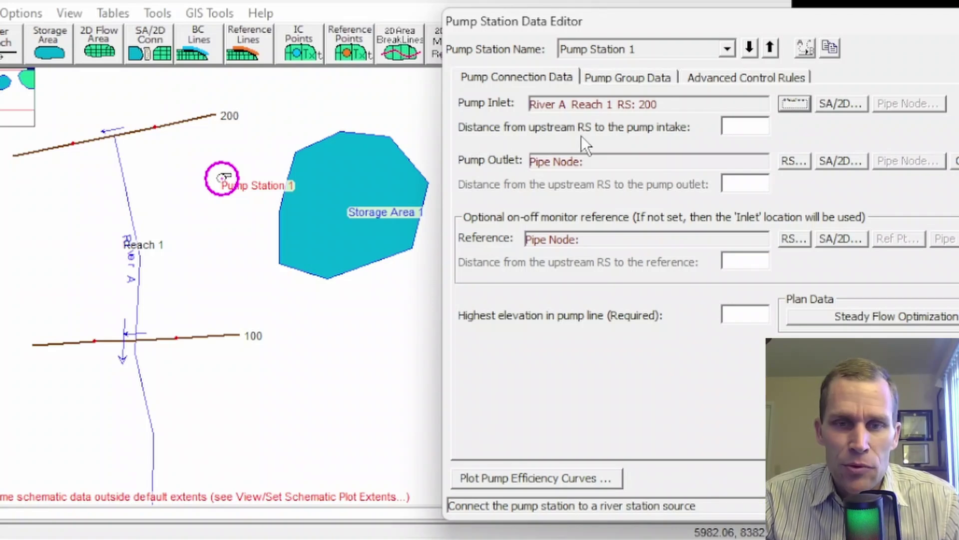
pyautogui.click(723, 127)
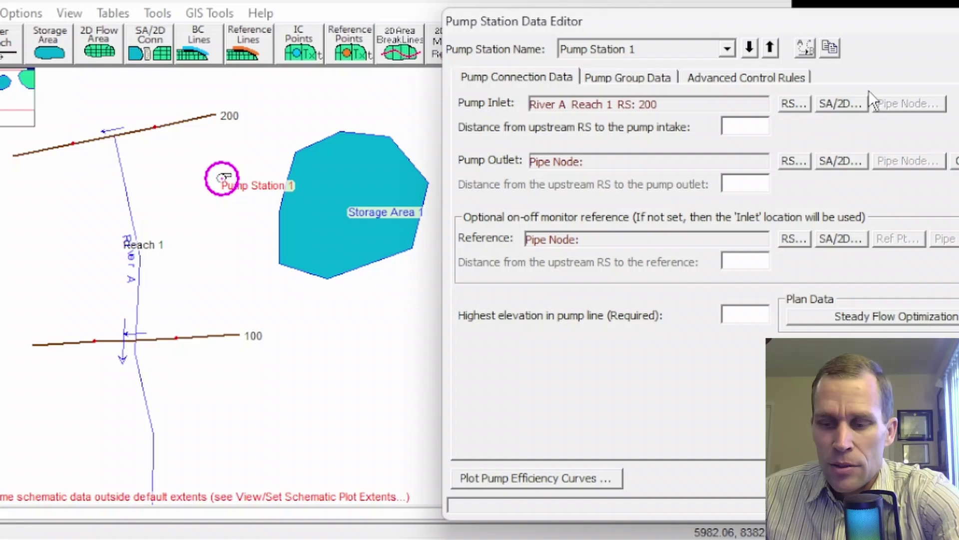
pyautogui.write('30')
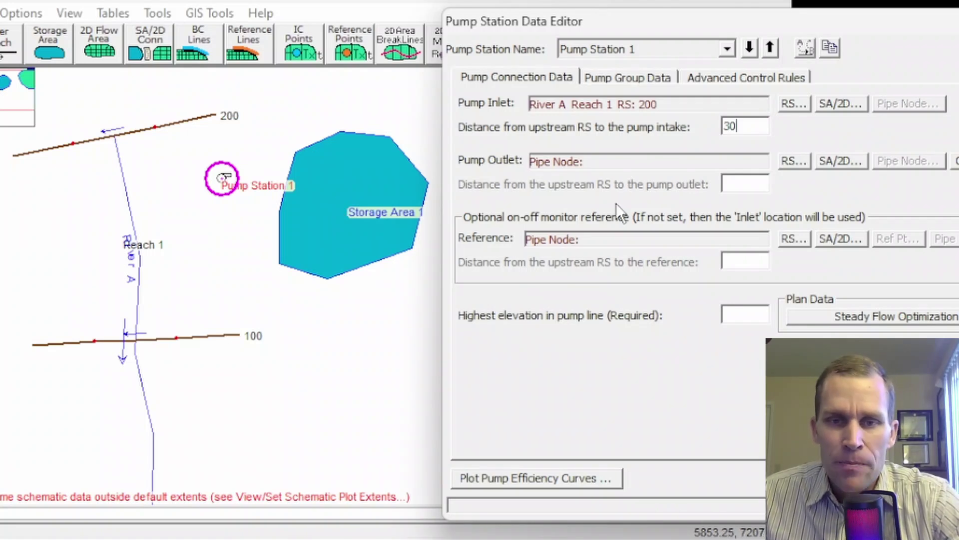
# Step: Pick Storage Area 1 as the pump outlet, then switch the outlet to Out of System
pyautogui.click(835, 161)
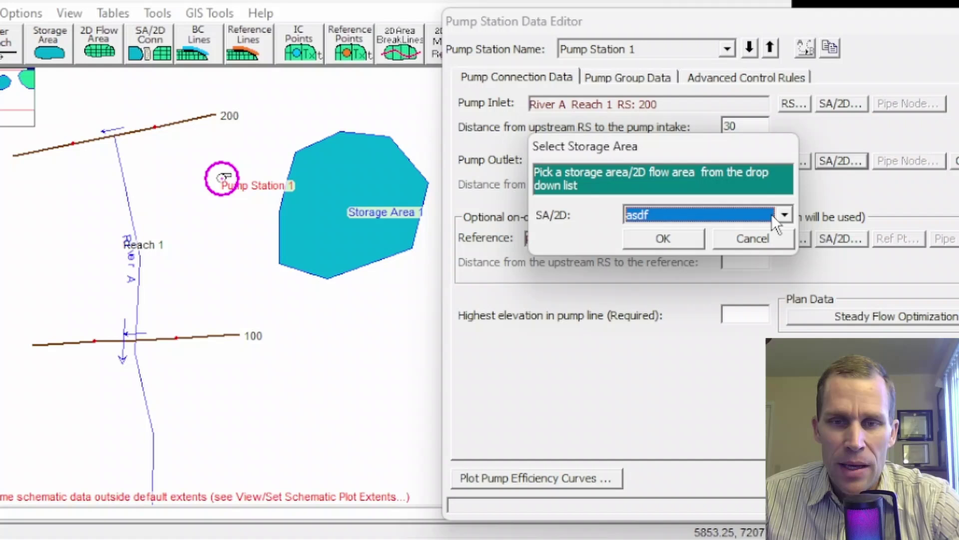
pyautogui.click(773, 214)
pyautogui.click(709, 248)
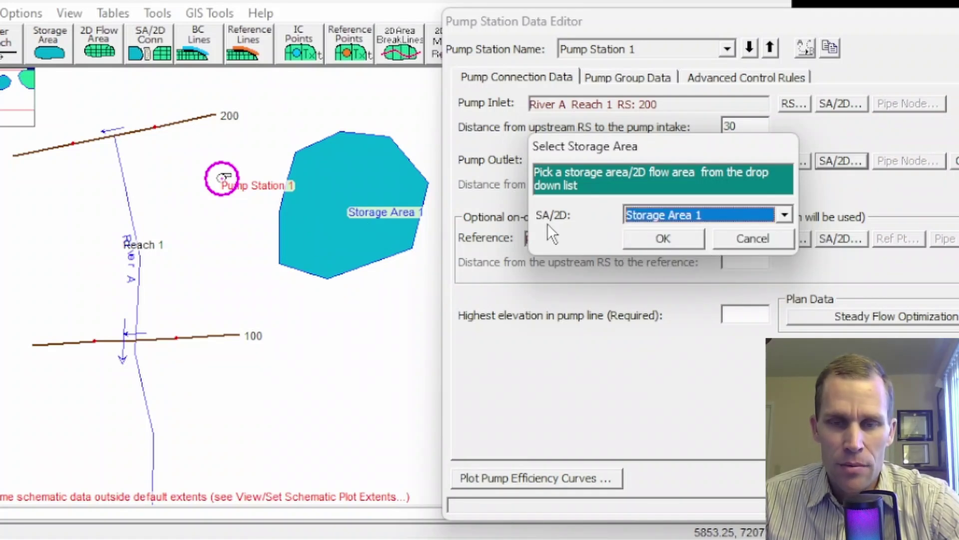
pyautogui.click(658, 239)
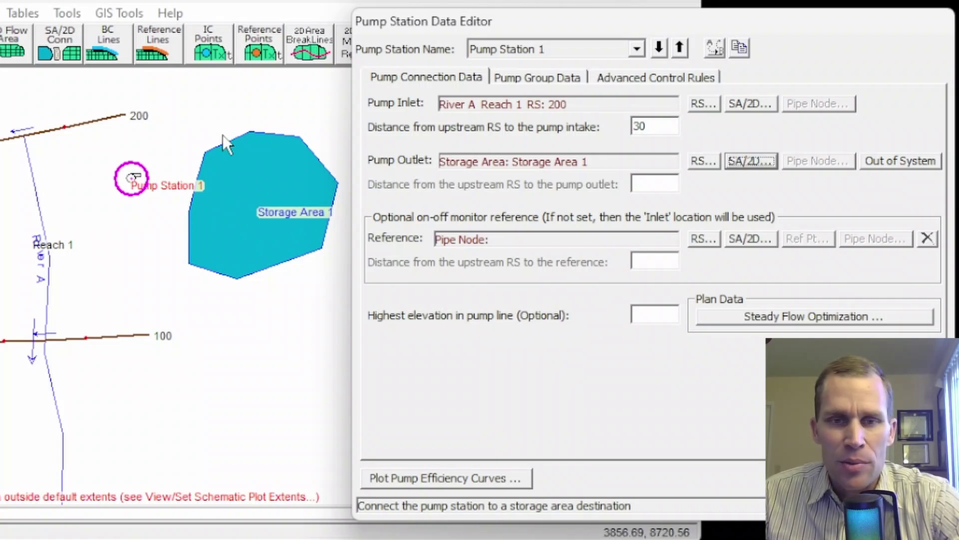
pyautogui.click(909, 170)
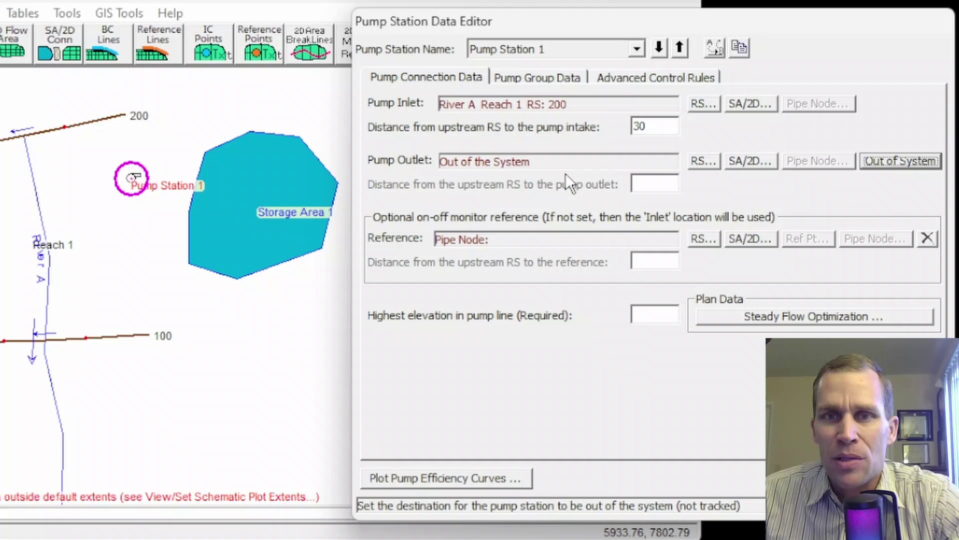
# Step: Choose Storage Area 1 from the SA/2D list as the pump outlet and confirm
pyautogui.click(749, 161)
pyautogui.click(694, 215)
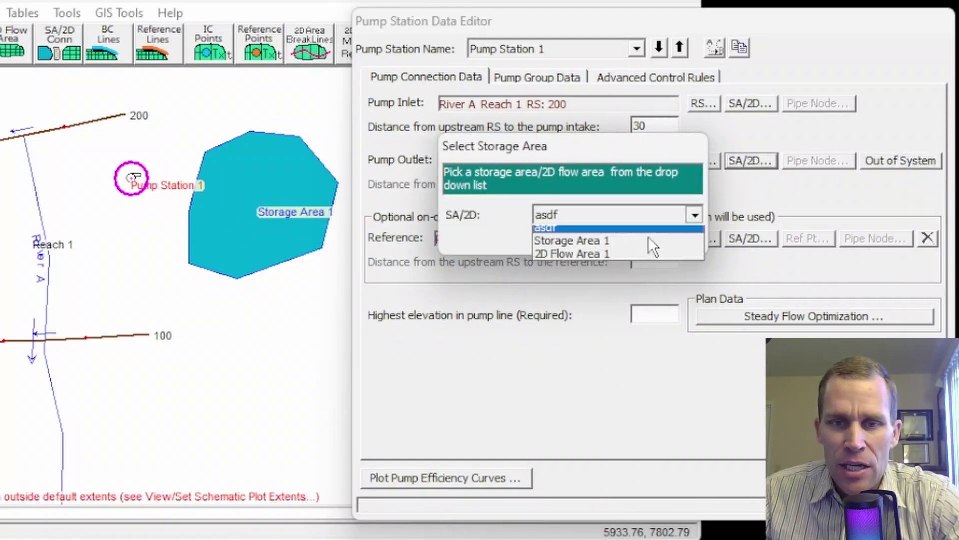
pyautogui.click(615, 243)
pyautogui.click(590, 237)
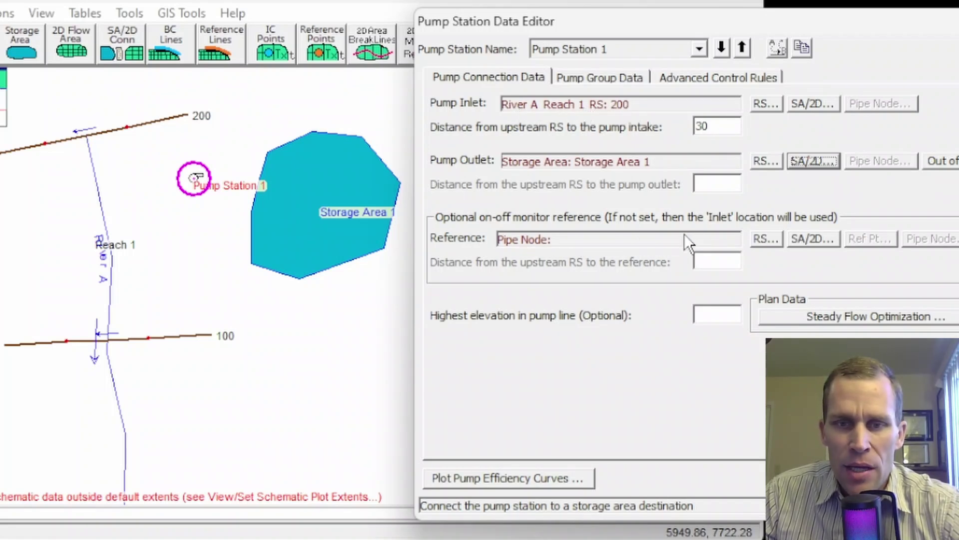
pyautogui.click(763, 241)
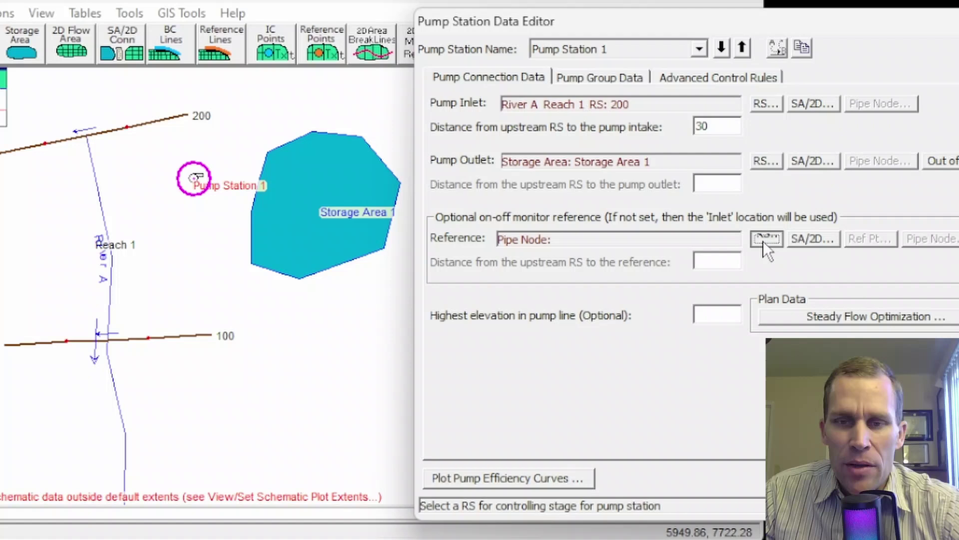
pyautogui.click(789, 249)
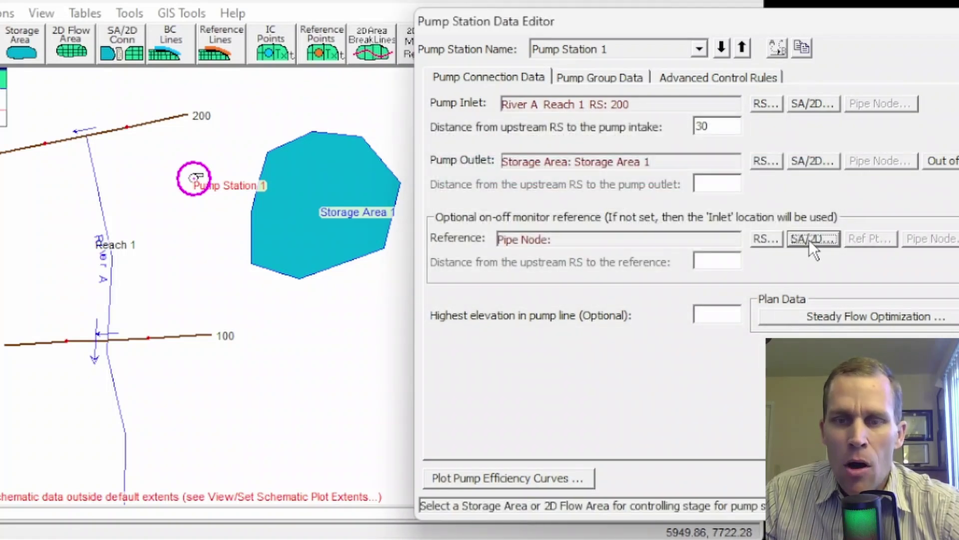
pyautogui.click(808, 239)
pyautogui.click(702, 217)
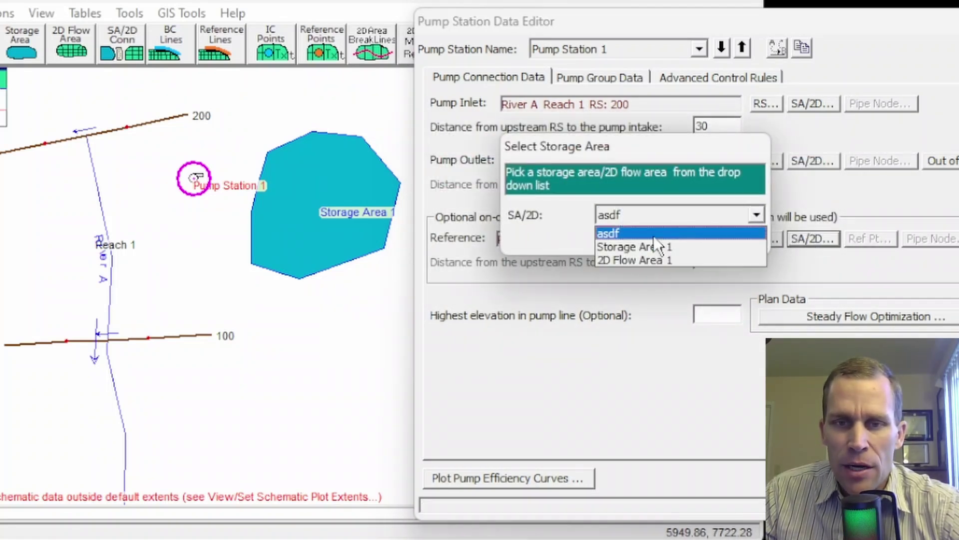
pyautogui.click(723, 194)
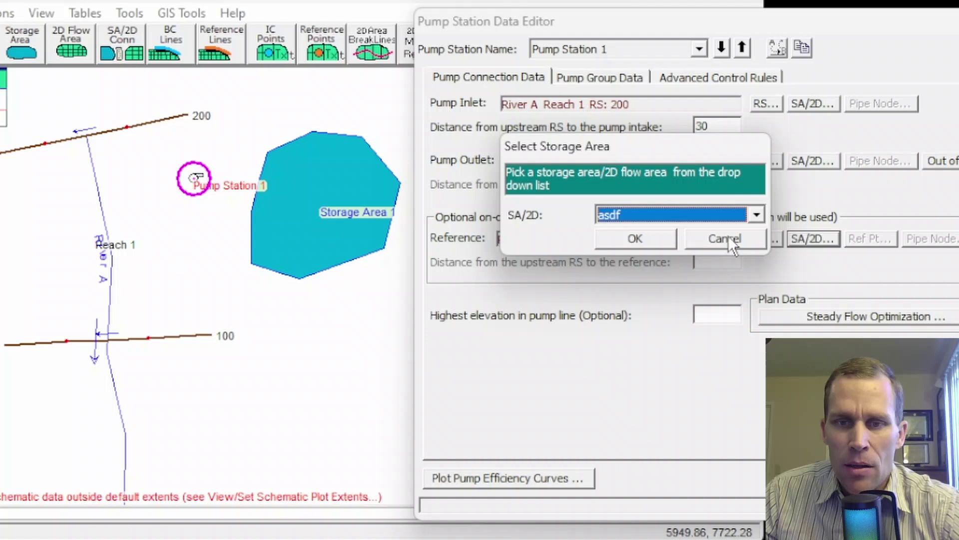
pyautogui.click(727, 237)
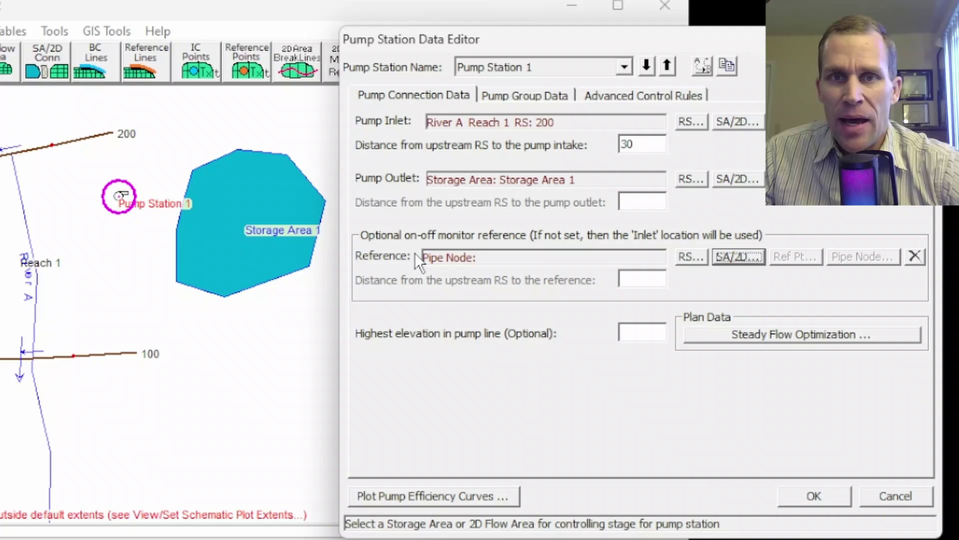
# Step: Enter 80 as the highest pump-line elevation and enable steady flow optimization for Pump Station 1
pyautogui.click(635, 332)
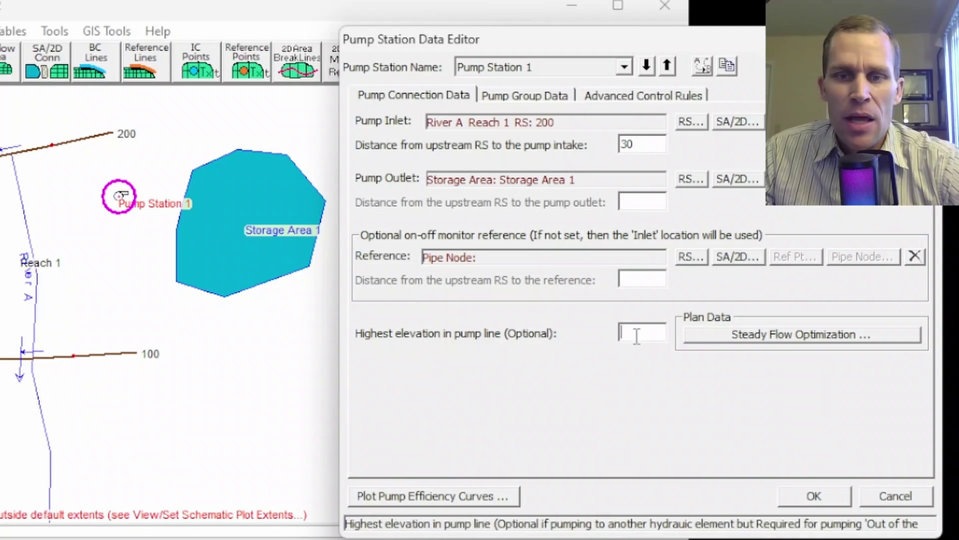
pyautogui.write('80')
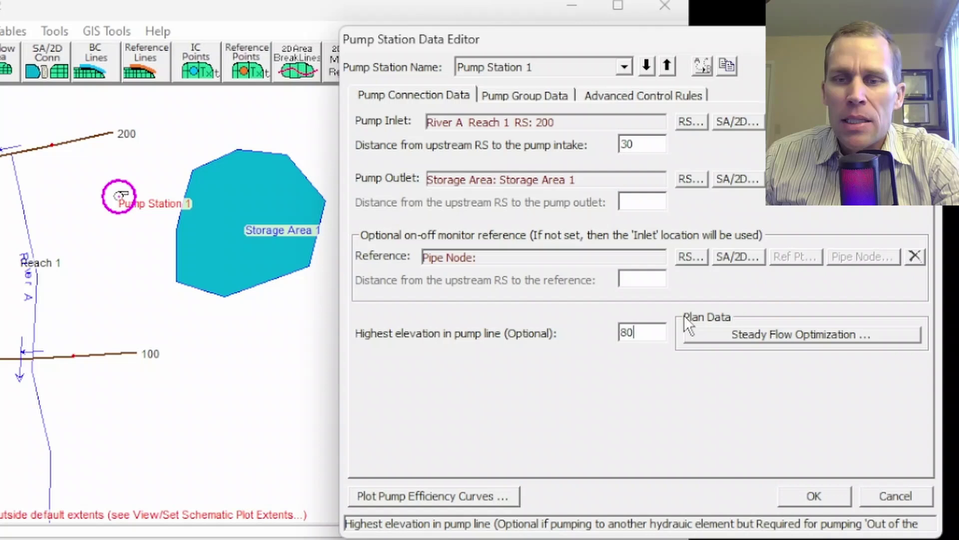
pyautogui.click(749, 338)
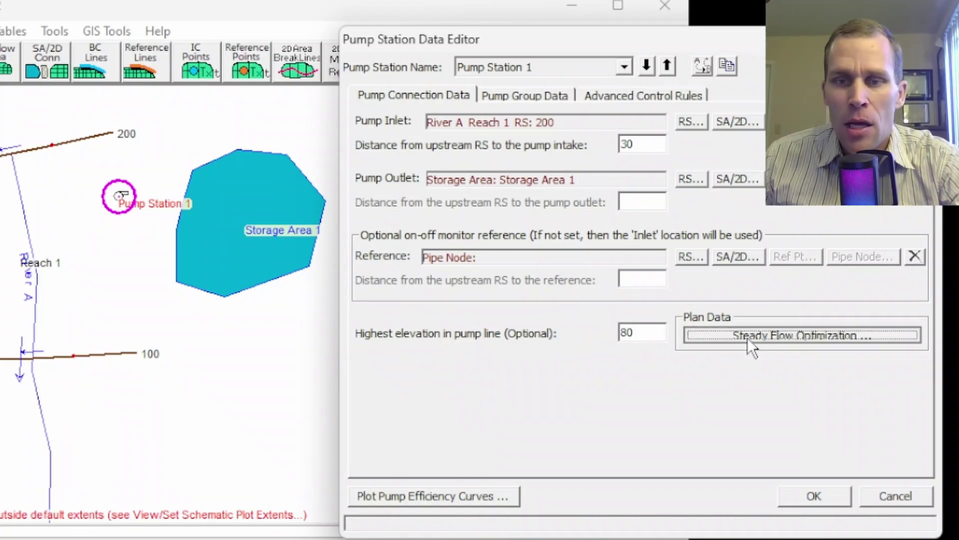
pyautogui.click(620, 271)
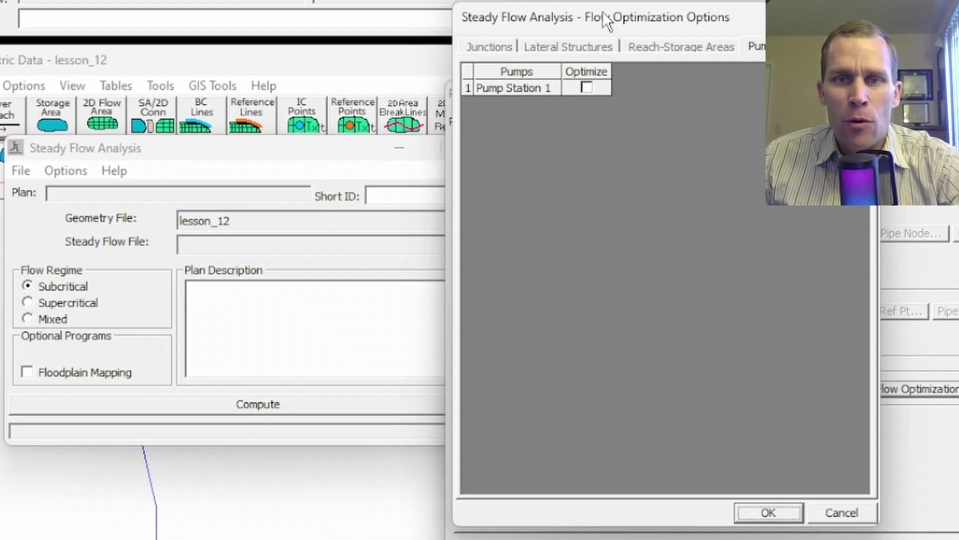
pyautogui.moveTo(604, 15); pyautogui.dragTo(497, 13)
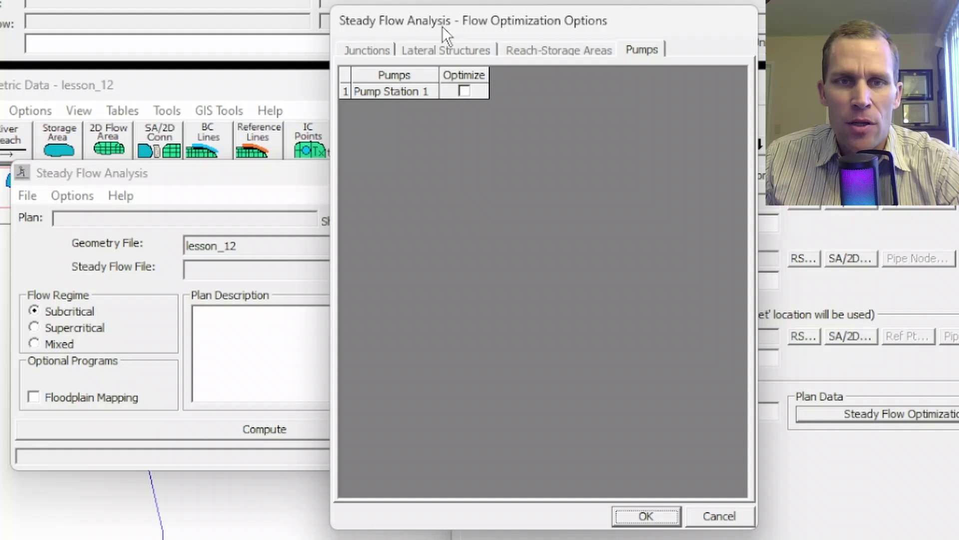
pyautogui.moveTo(477, 19); pyautogui.dragTo(458, 48)
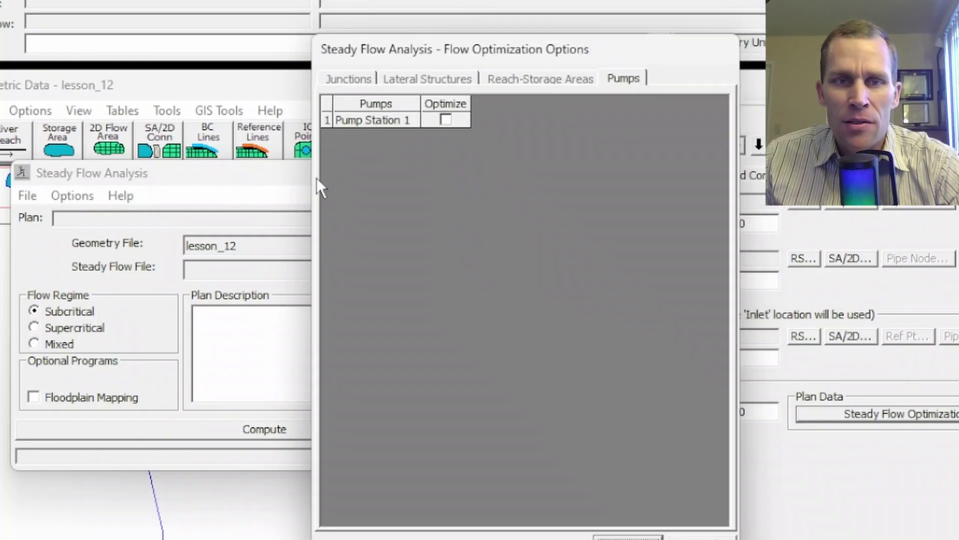
pyautogui.click(445, 121)
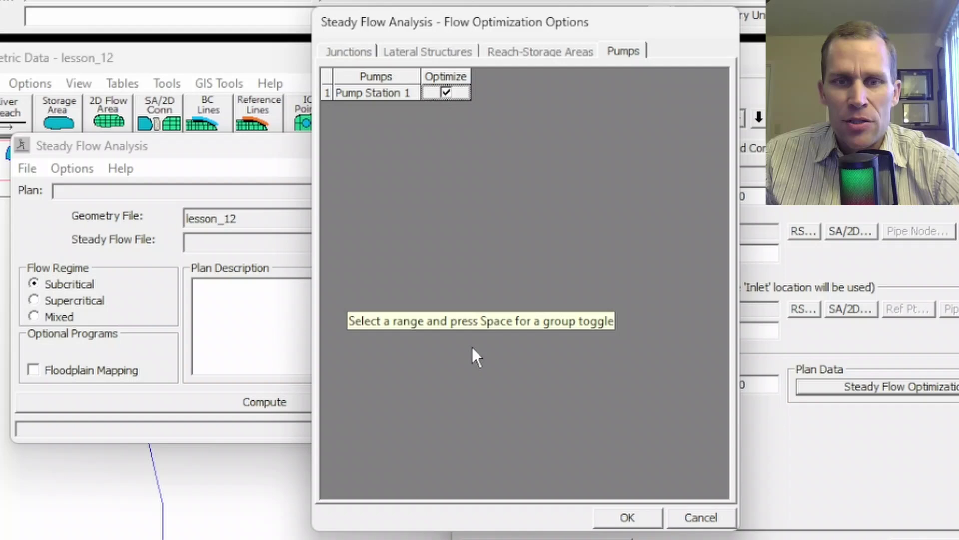
pyautogui.click(620, 518)
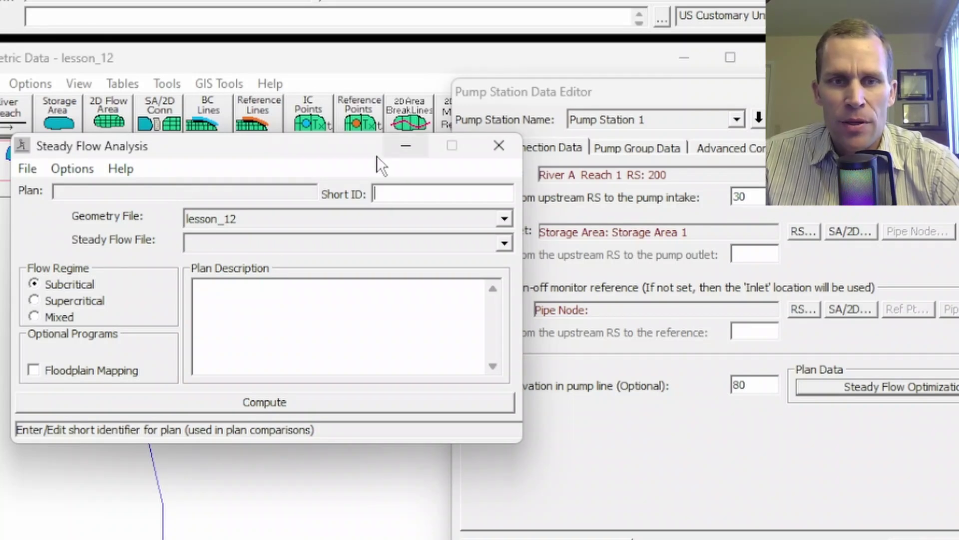
# Step: Reopen Steady Flow Analysis to verify Pump Station 1's optimize setting, then close it
pyautogui.moveTo(354, 154); pyautogui.dragTo(283, 260)
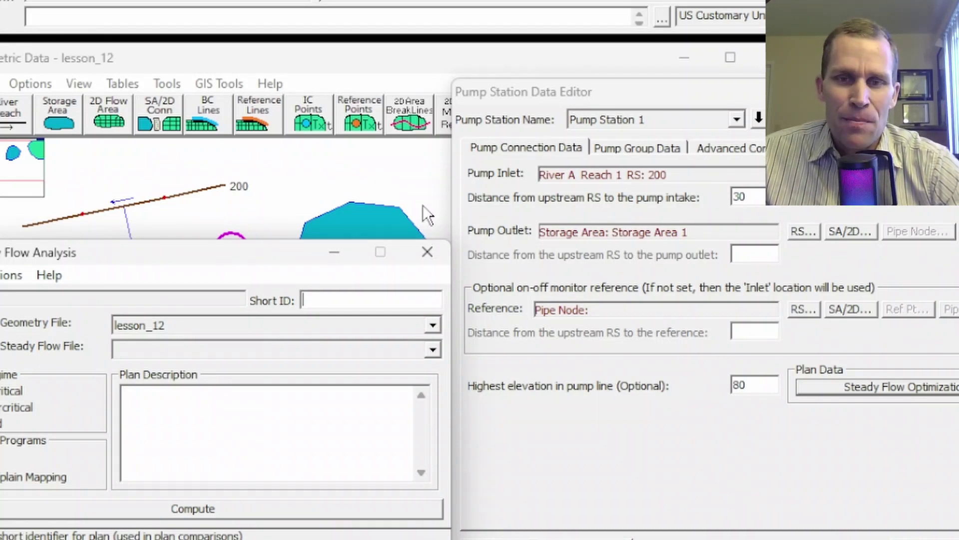
pyautogui.moveTo(261, 261); pyautogui.dragTo(289, 361)
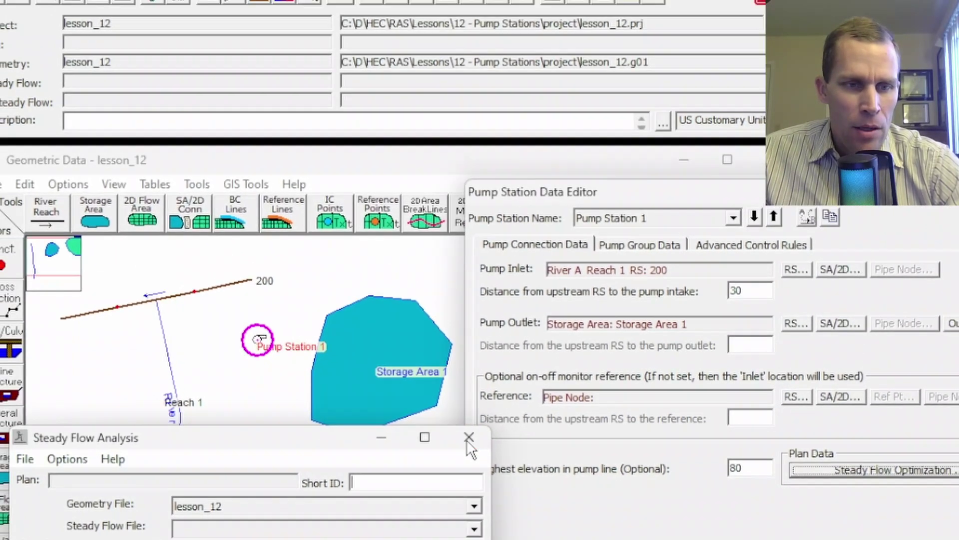
pyautogui.click(455, 352)
pyautogui.click(80, 33)
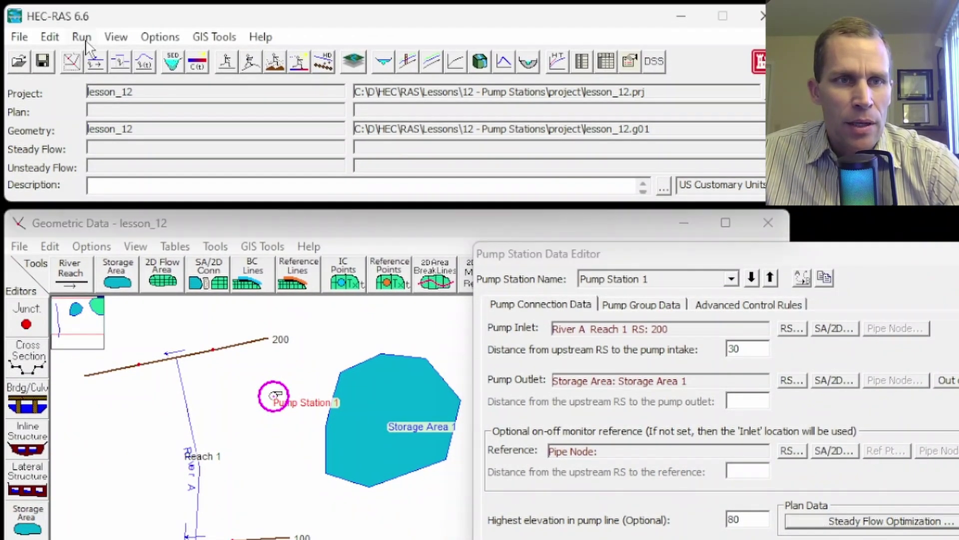
pyautogui.click(112, 59)
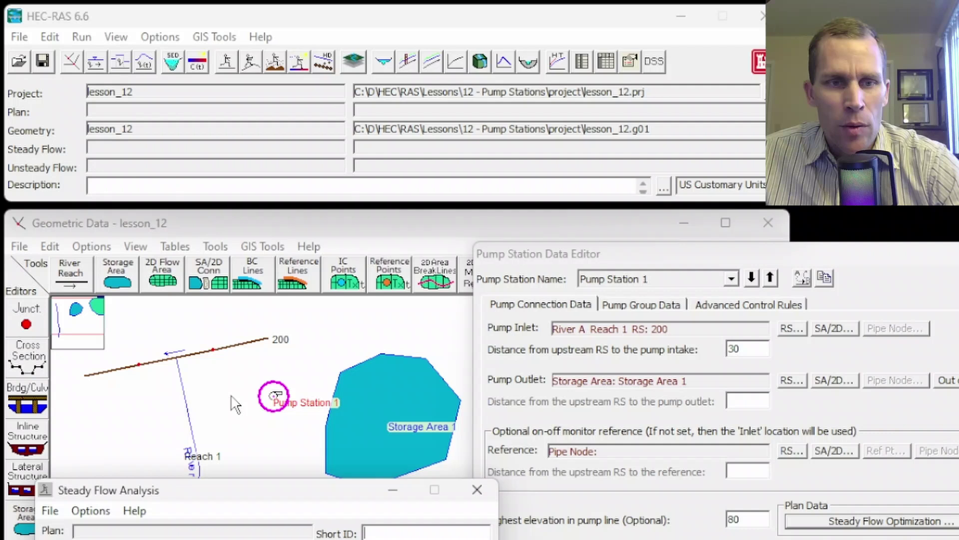
pyautogui.moveTo(282, 502); pyautogui.dragTo(323, 268)
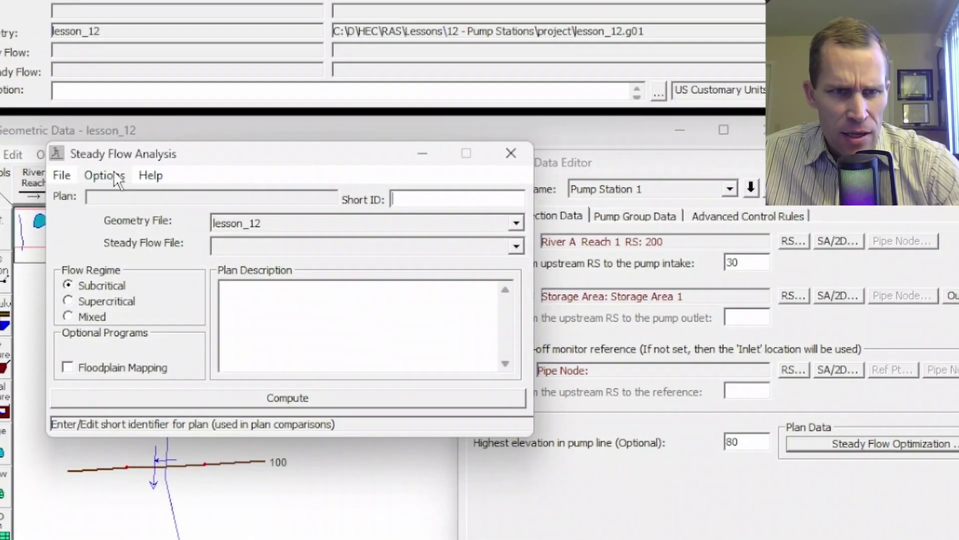
pyautogui.click(137, 266)
pyautogui.click(166, 333)
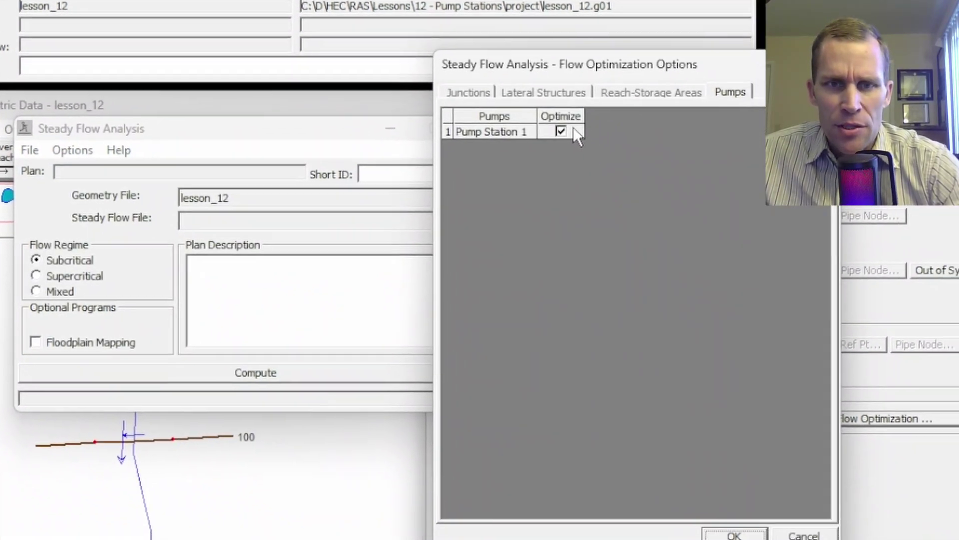
pyautogui.click(561, 131)
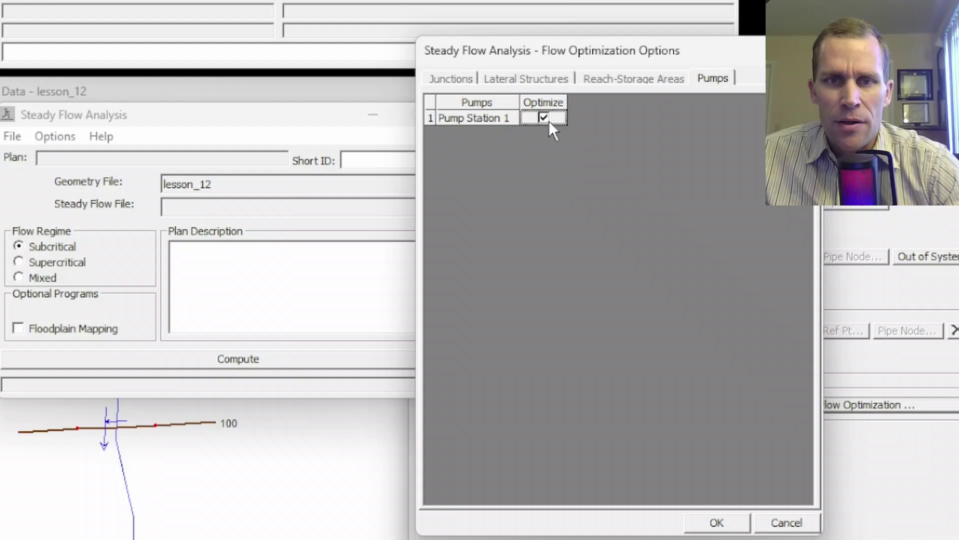
pyautogui.click(716, 522)
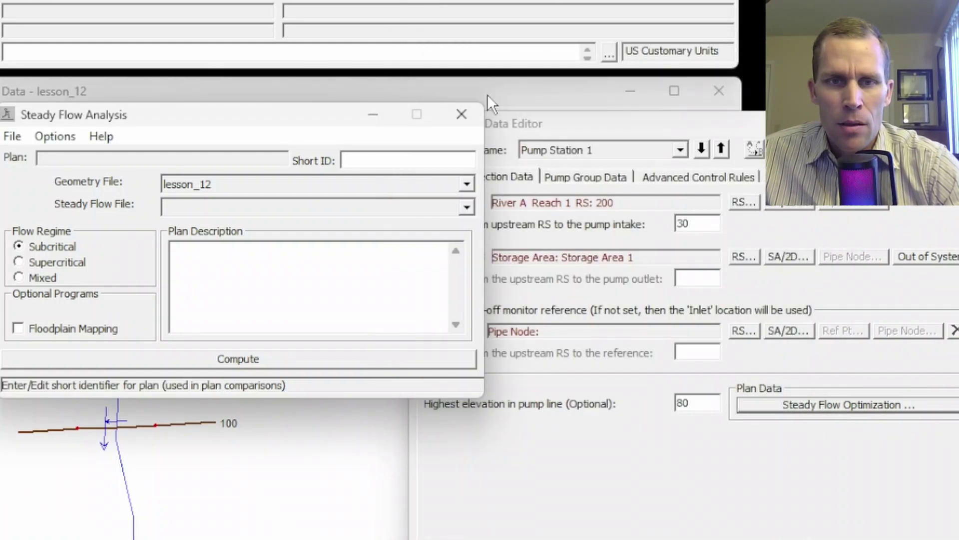
pyautogui.click(461, 114)
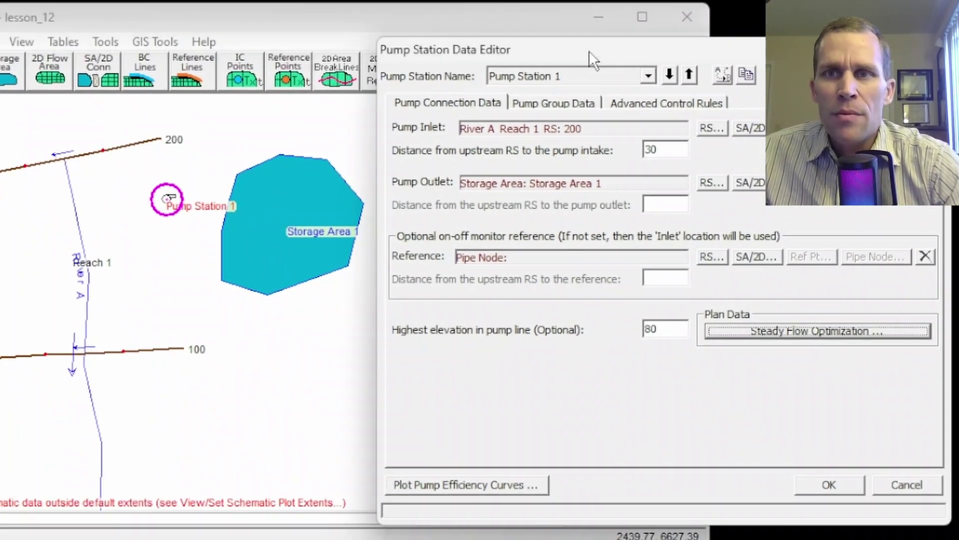
# Step: Open Pump Station 1's Pump Group Data tab and review the Bias group operations to On checkbox
pyautogui.moveTo(577, 16); pyautogui.dragTo(585, 17)
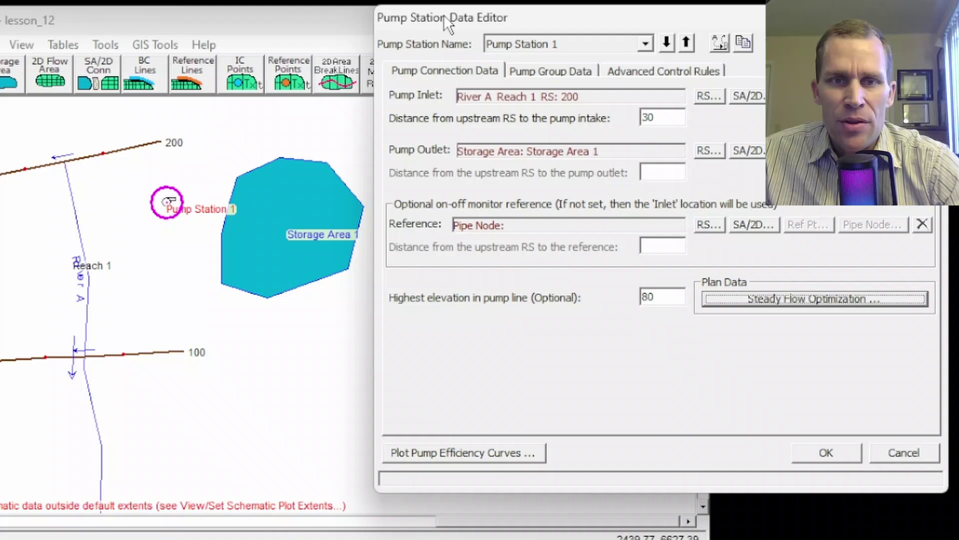
pyautogui.click(553, 71)
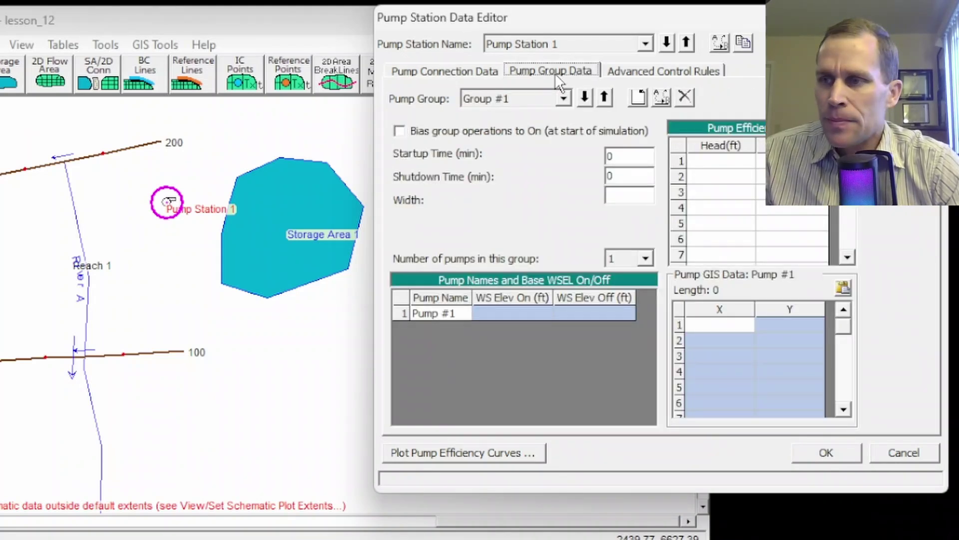
pyautogui.click(524, 46)
pyautogui.click(525, 46)
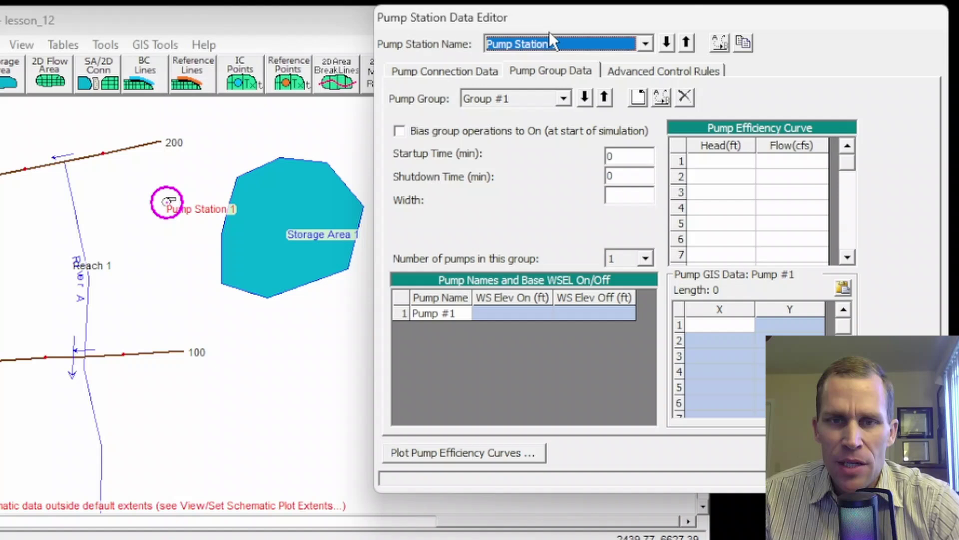
pyautogui.click(515, 72)
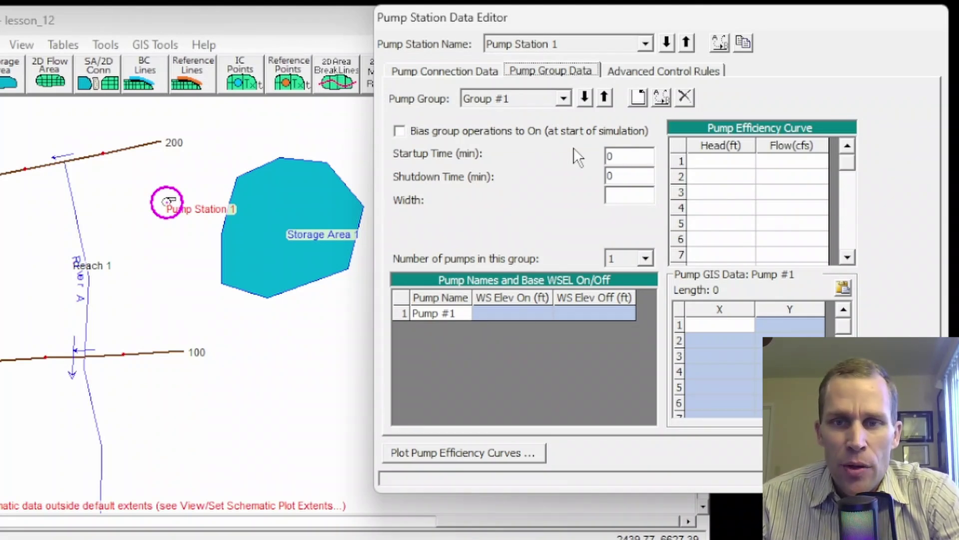
pyautogui.click(400, 132)
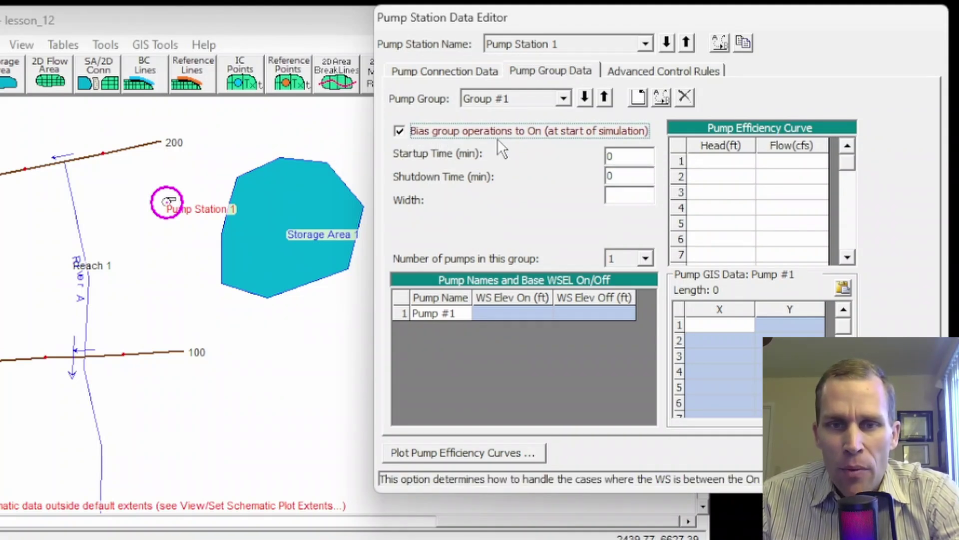
pyautogui.moveTo(518, 139)
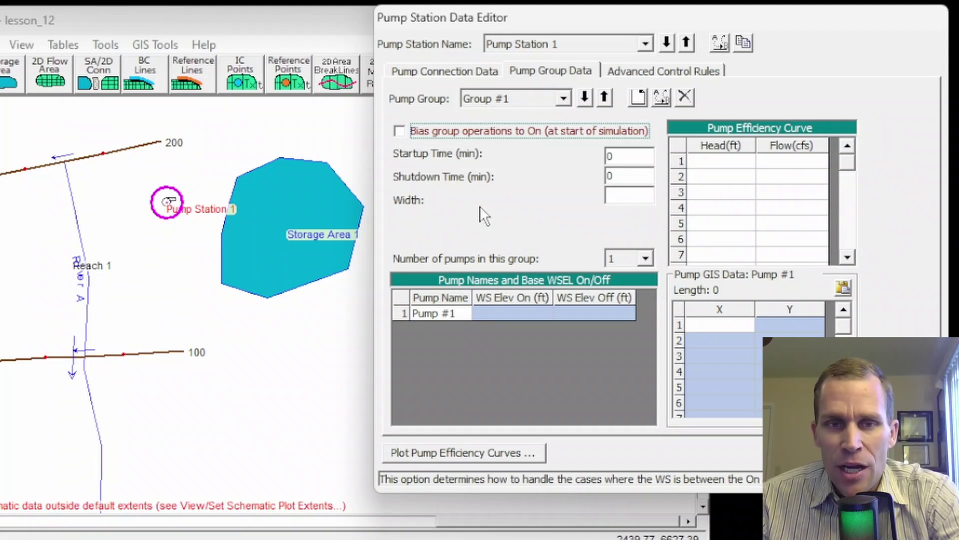
# Step: Check Bias group operations to On and set Startup and Shutdown Times to 1 minute each
pyautogui.click(400, 132)
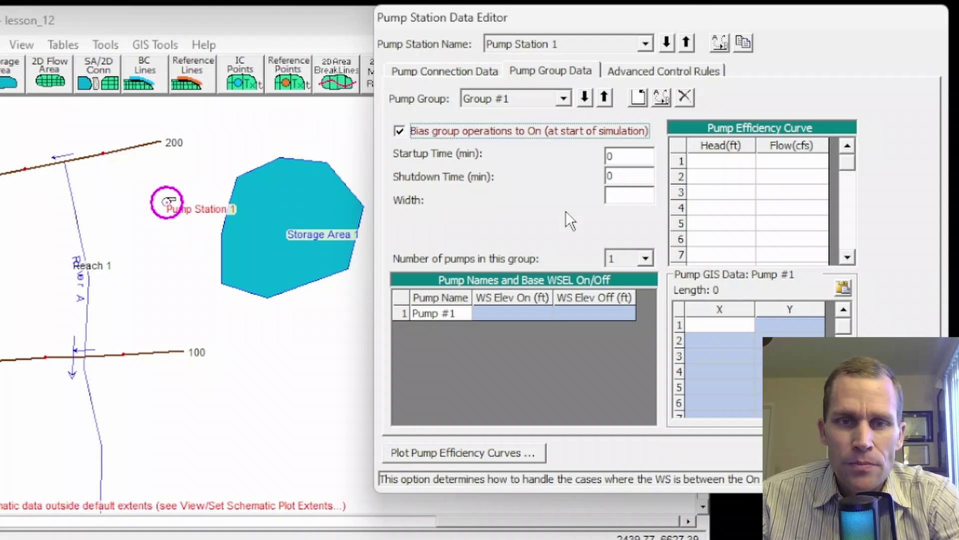
pyautogui.click(619, 157)
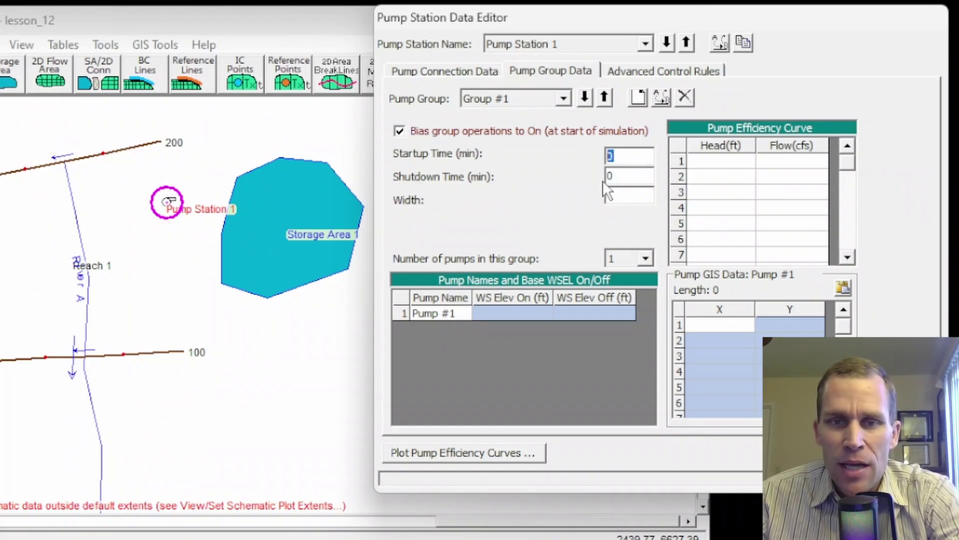
pyautogui.write('1')
pyautogui.press('Tab')
pyautogui.write('1')
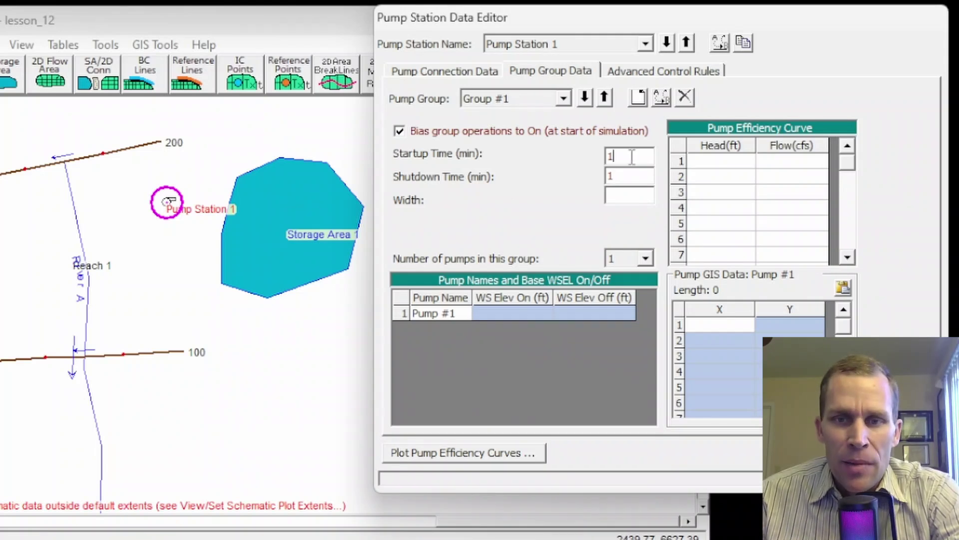
pyautogui.hotkey('shift', 'Tab')
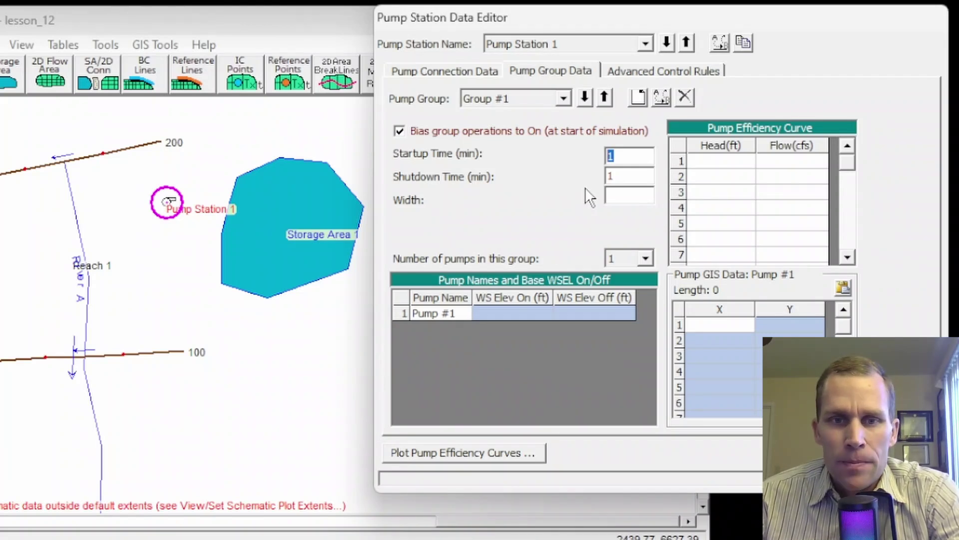
pyautogui.click(622, 195)
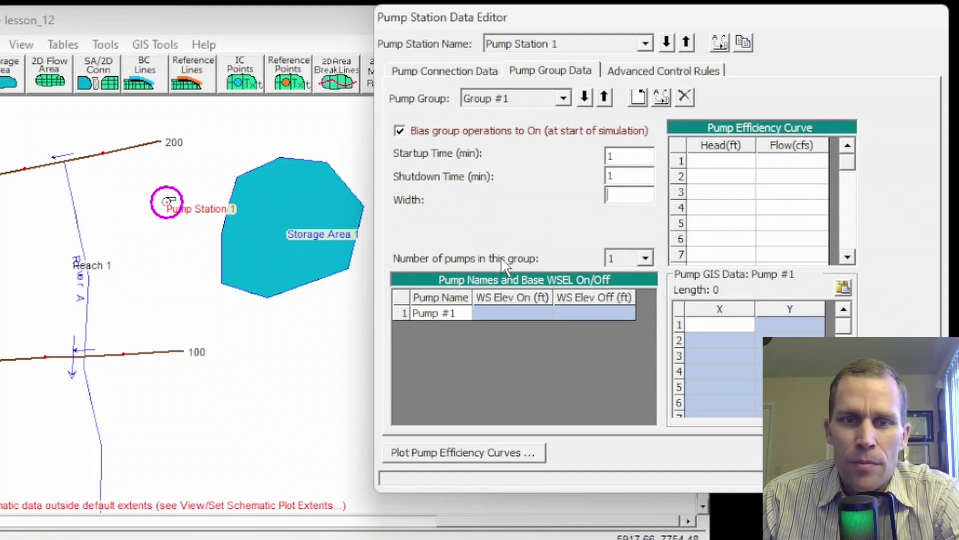
# Step: Set Group #1 to 3 pumps named Pump #1, Pump #2 and Pump #3, then return to Pump Connection Data
pyautogui.click(646, 258)
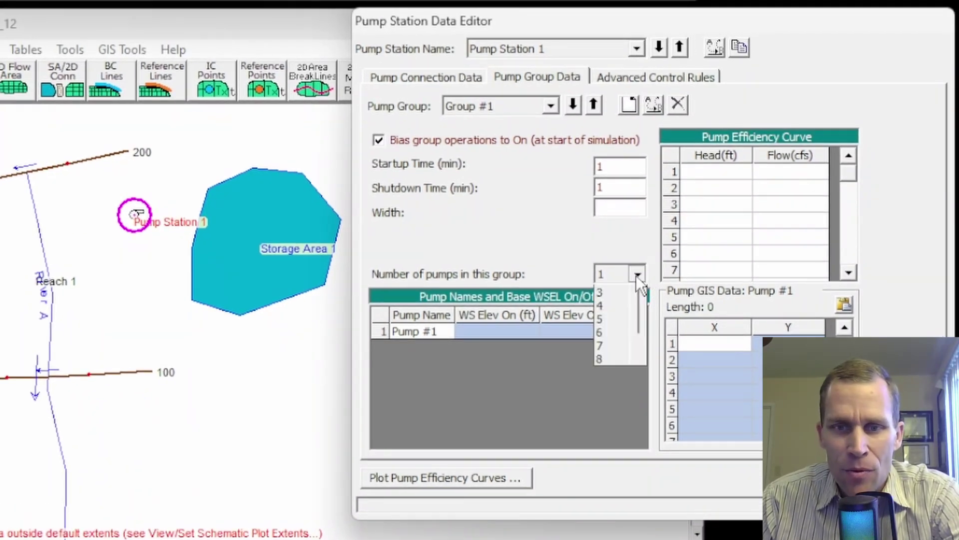
pyautogui.click(604, 309)
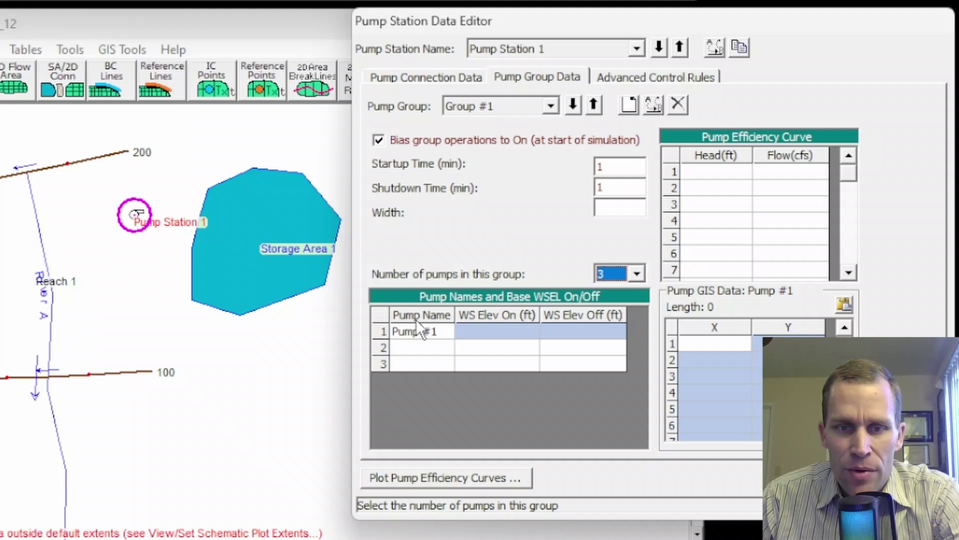
pyautogui.click(422, 344)
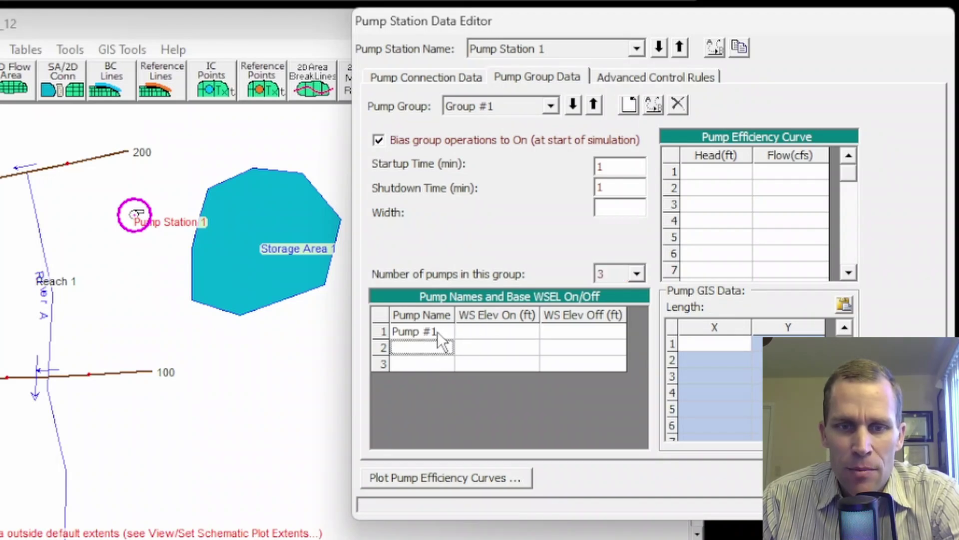
pyautogui.write('Pump ')
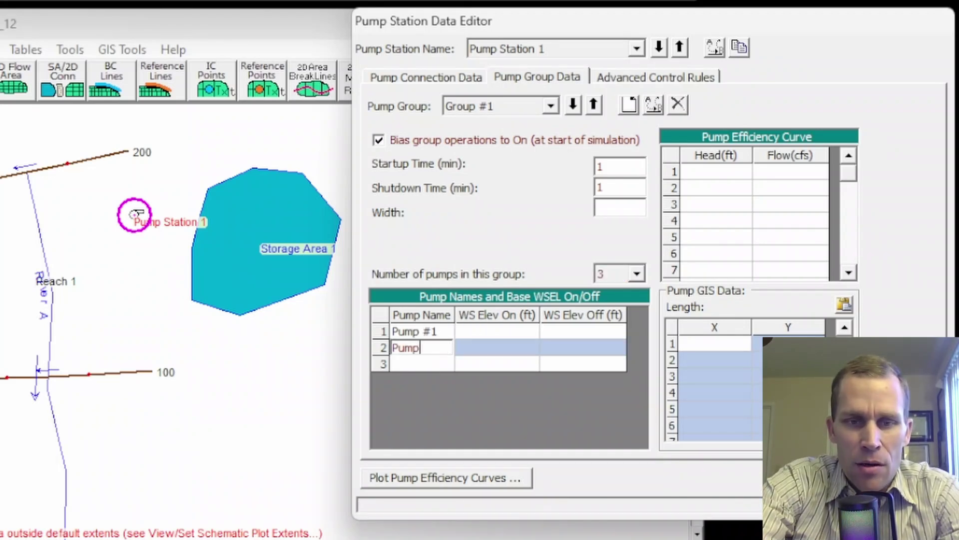
pyautogui.write('#2')
pyautogui.press('Return')
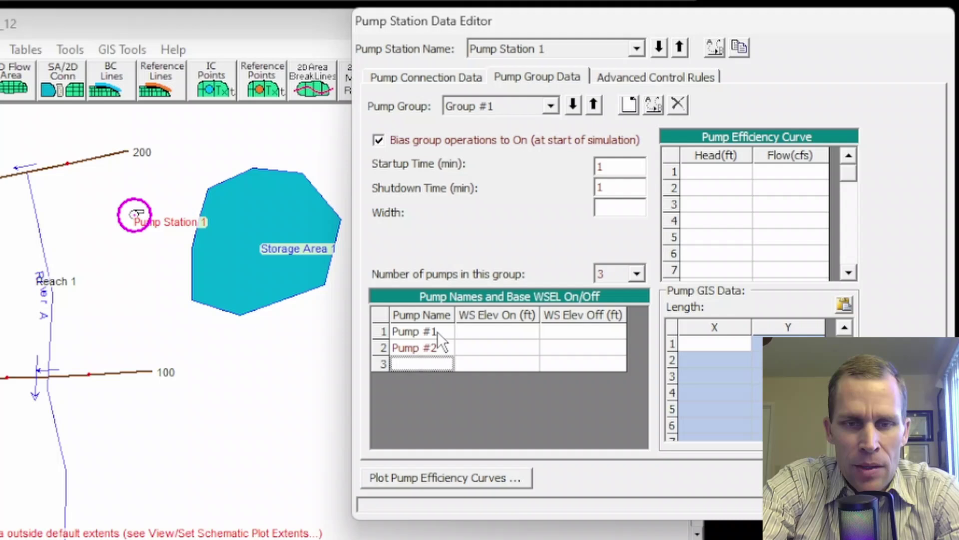
pyautogui.write('Pump #3')
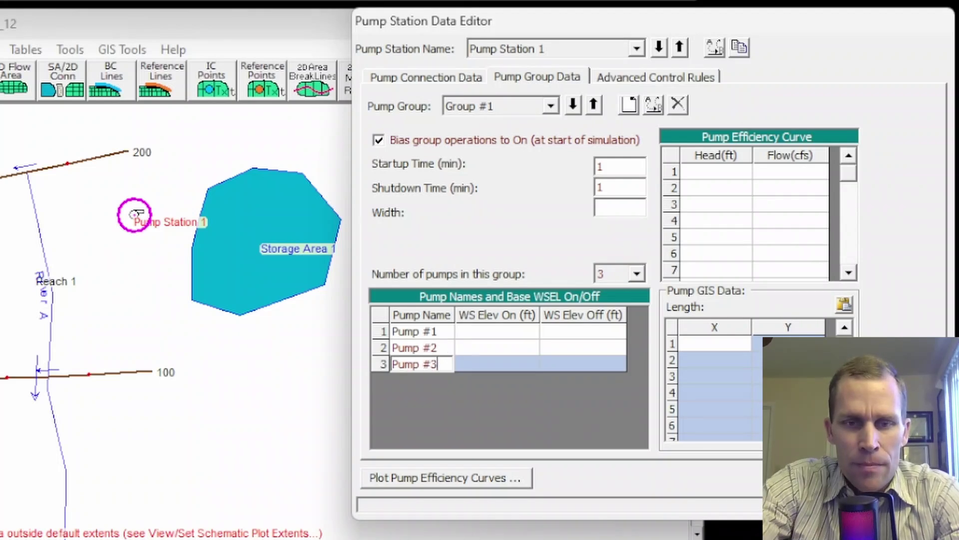
pyautogui.press('Tab')
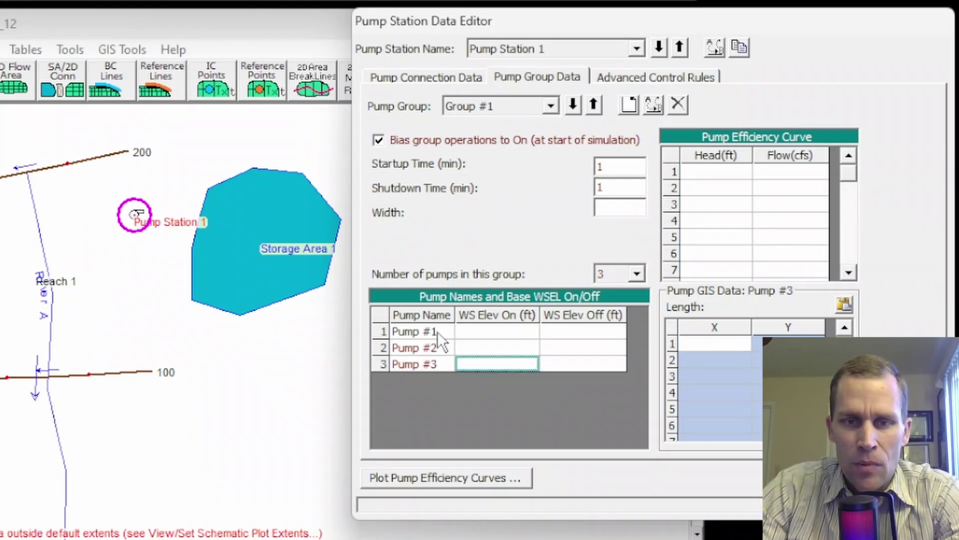
pyautogui.click(471, 331)
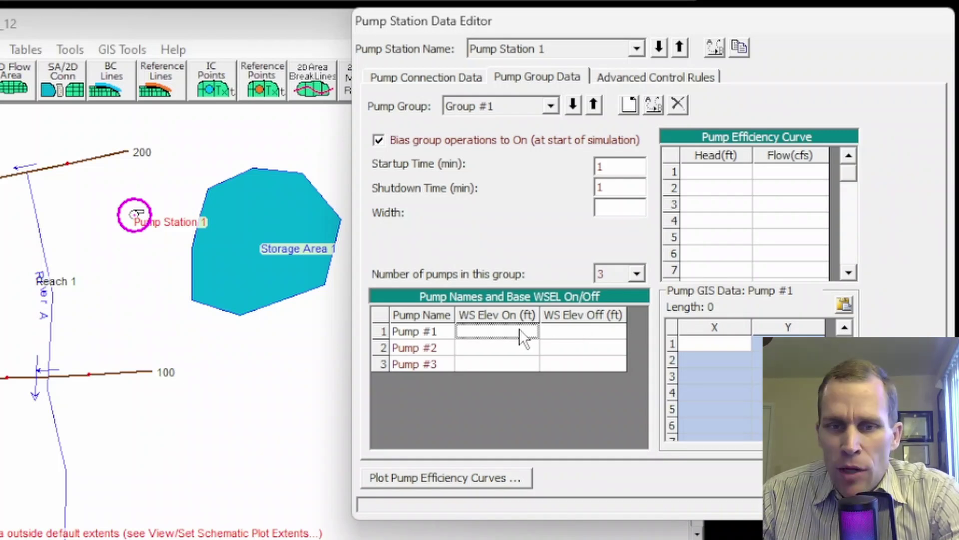
pyautogui.click(403, 80)
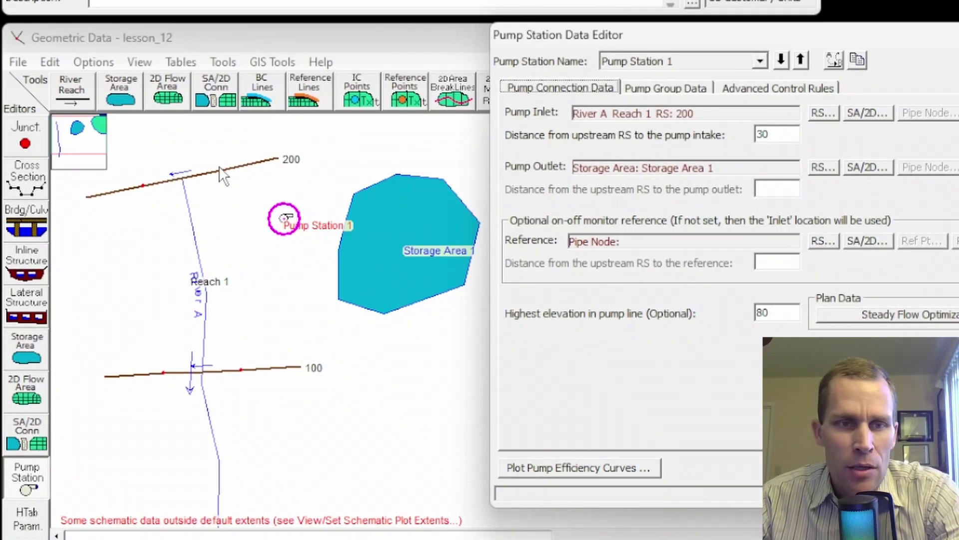
# Step: Open the Cross Section Data editor and step River Sta up to 200 on River A Reach 1
pyautogui.click(22, 187)
pyautogui.moveTo(876, 10); pyautogui.dragTo(671, 36)
pyautogui.click(503, 100)
pyautogui.click(504, 100)
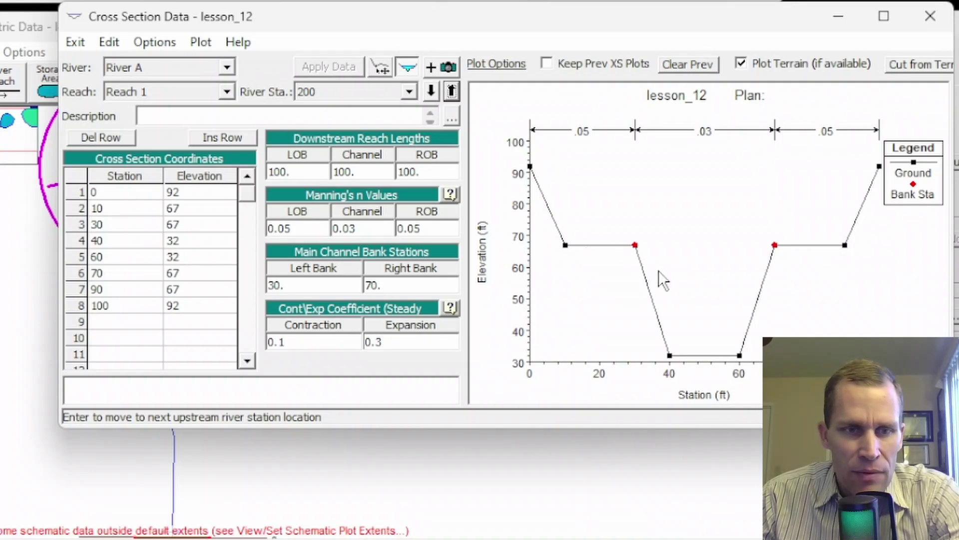
# Step: In Pump Group Data, give Pump #1 an on elevation of 68 ft and off elevation of 65 ft
pyautogui.click(835, 17)
pyautogui.click(852, 21)
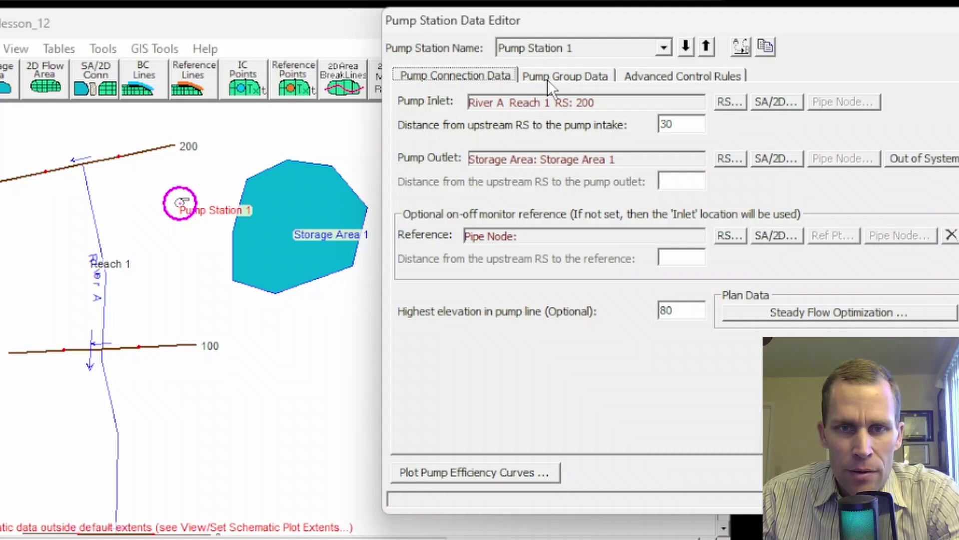
pyautogui.click(577, 79)
pyautogui.click(477, 327)
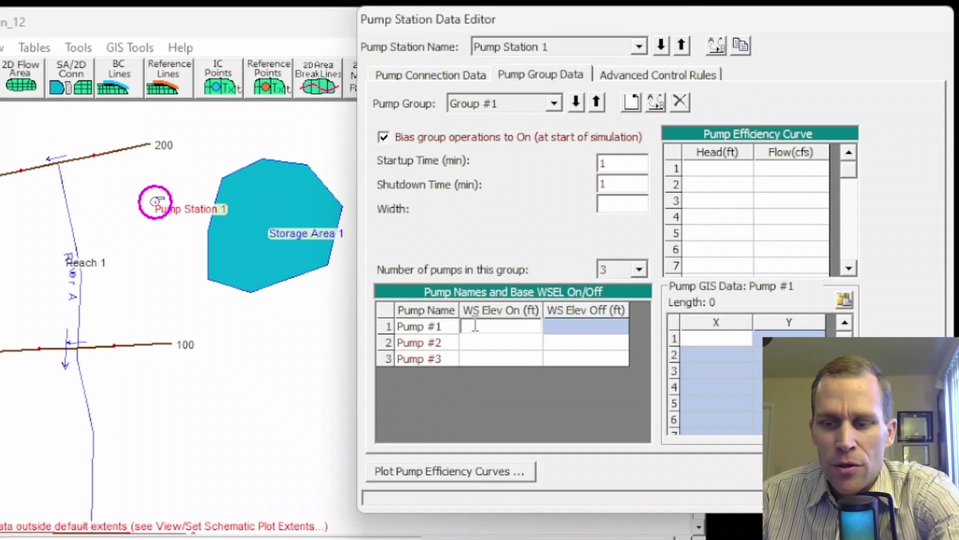
pyautogui.write('68')
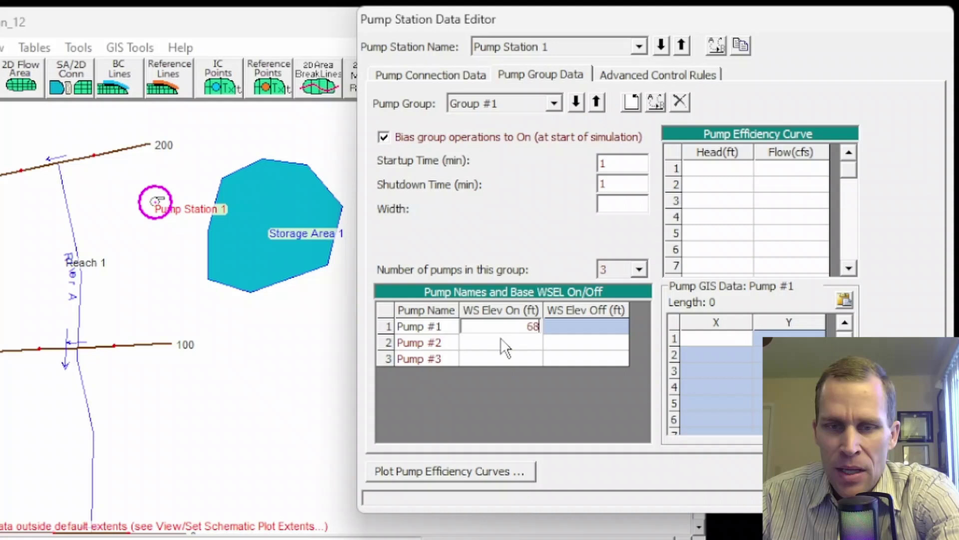
pyautogui.press('Tab')
pyautogui.write('65')
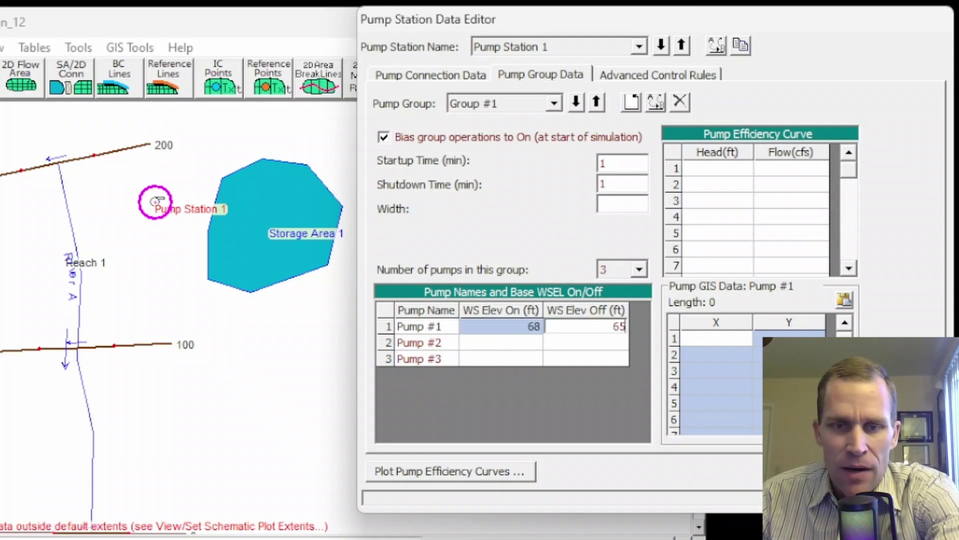
pyautogui.press('Tab')
pyautogui.press('Tab')
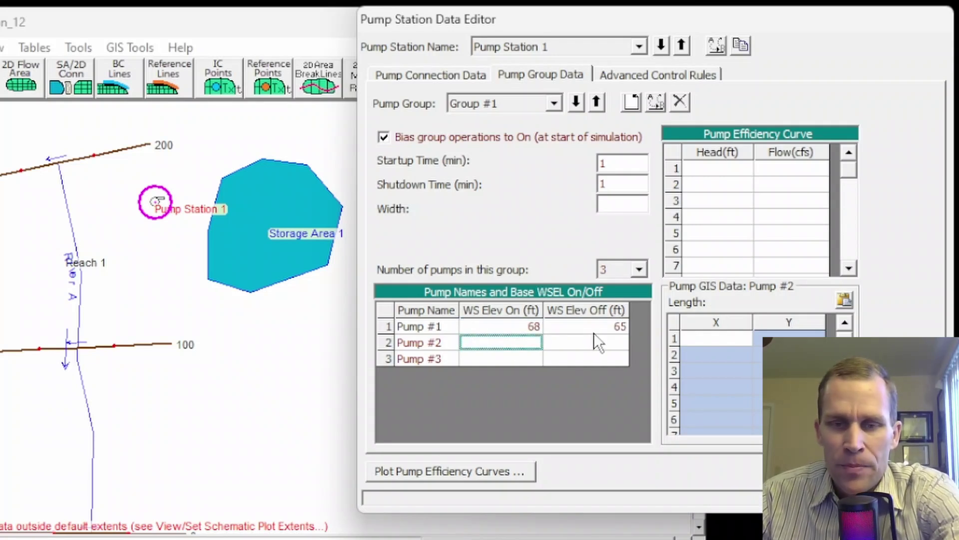
# Step: Set Pump #2 to on 70 / off 65 ft and Pump #3 to on 72 / off 65 ft
pyautogui.write('70')
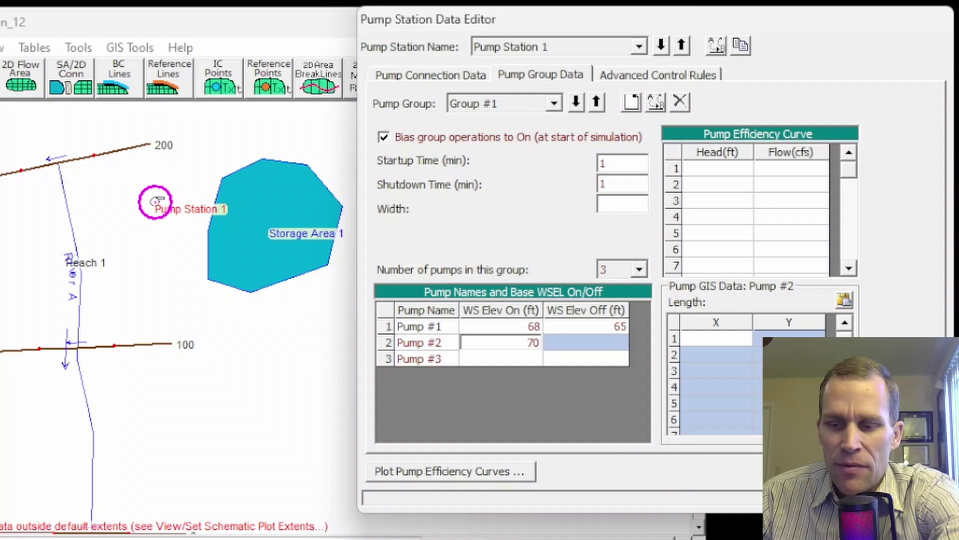
pyautogui.press('Tab')
pyautogui.write('65')
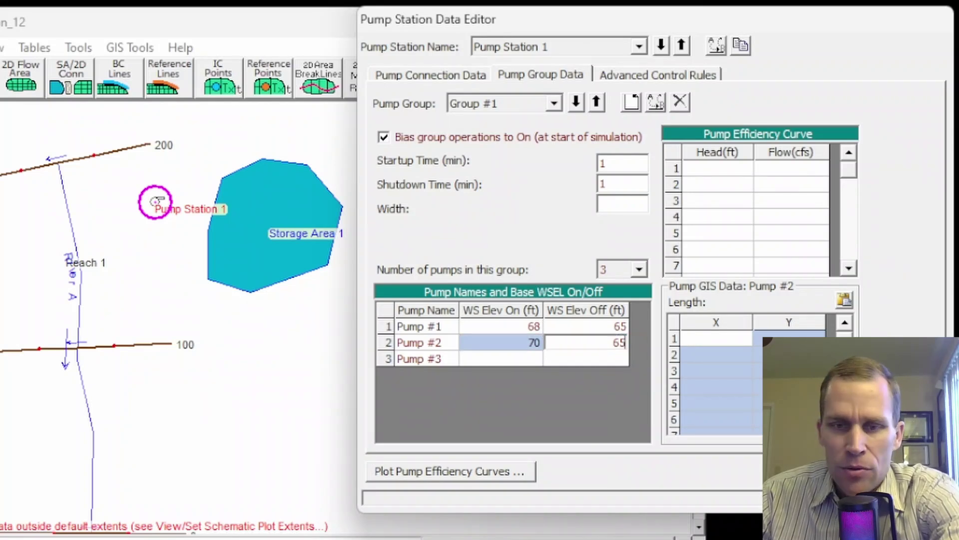
pyautogui.press('Tab')
pyautogui.press('Tab')
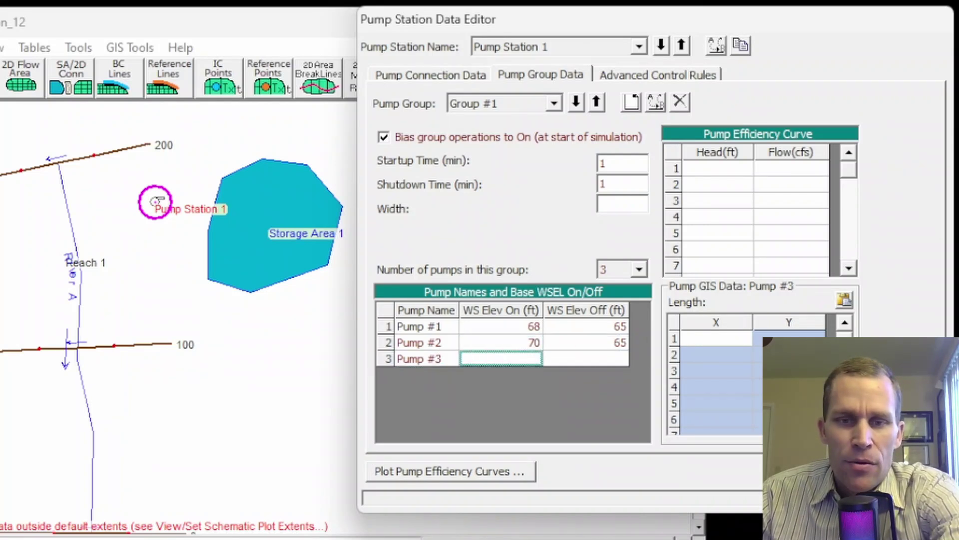
pyautogui.write('72')
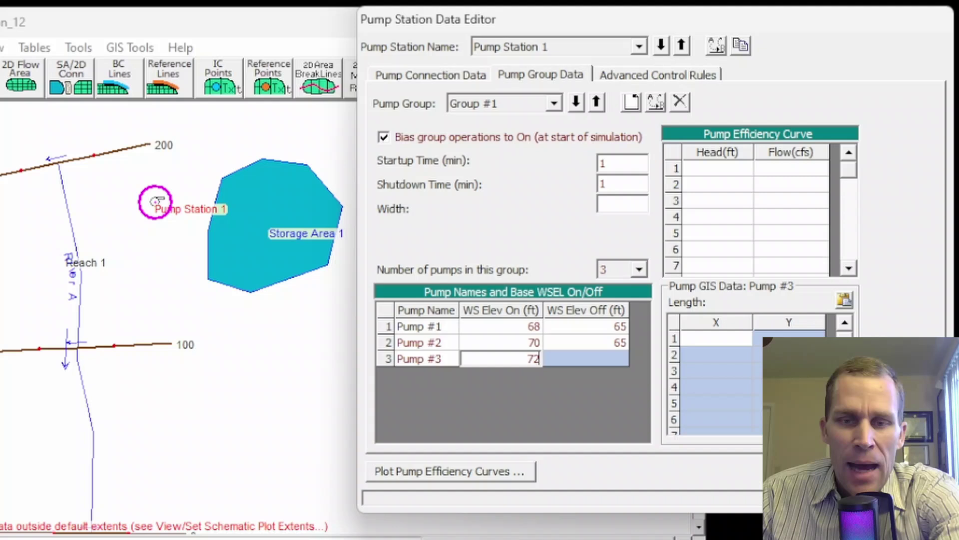
pyautogui.press('Tab')
pyautogui.write('65')
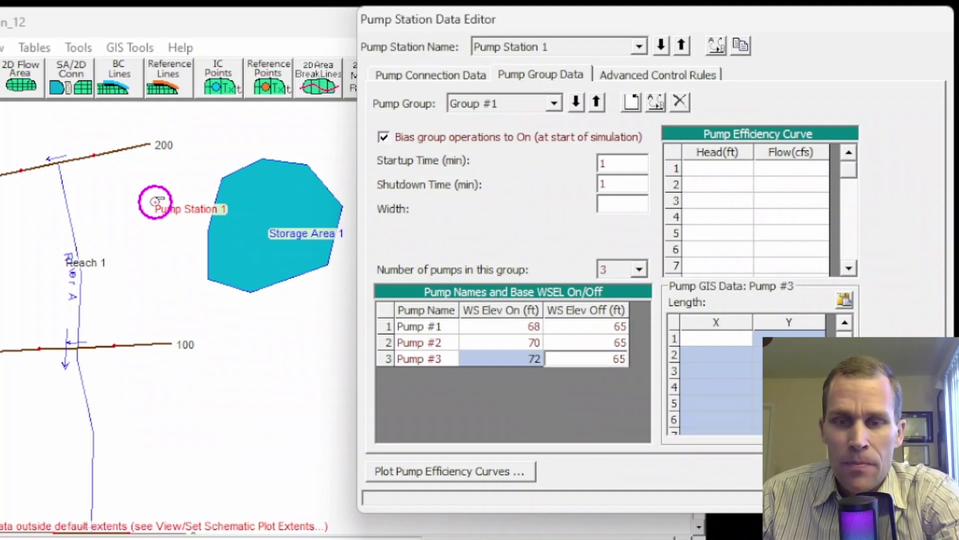
pyautogui.click(631, 322)
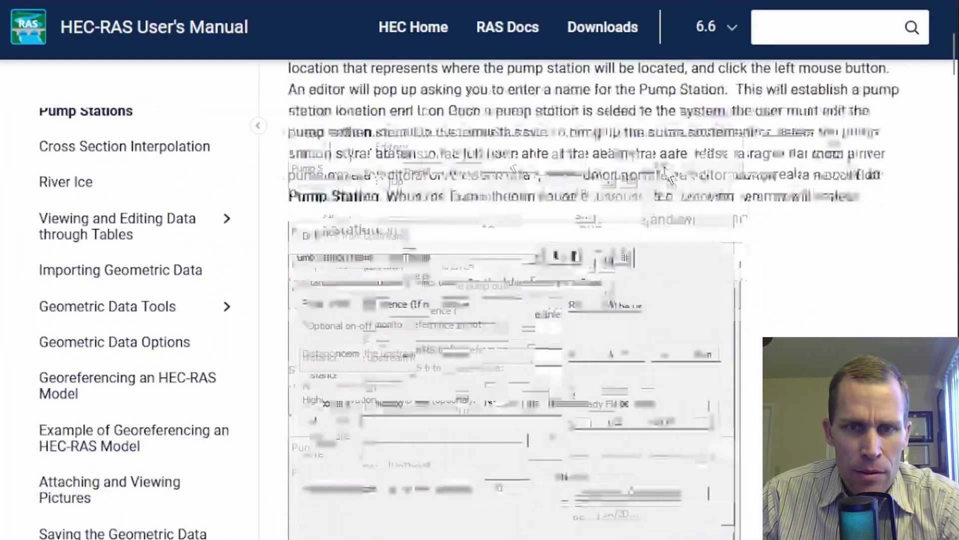
# Step: Scroll the narrowed manual past Figure 5-57 to the Pump Efficiency Curve example beside the editor
pyautogui.scroll(-10, 670, 172)
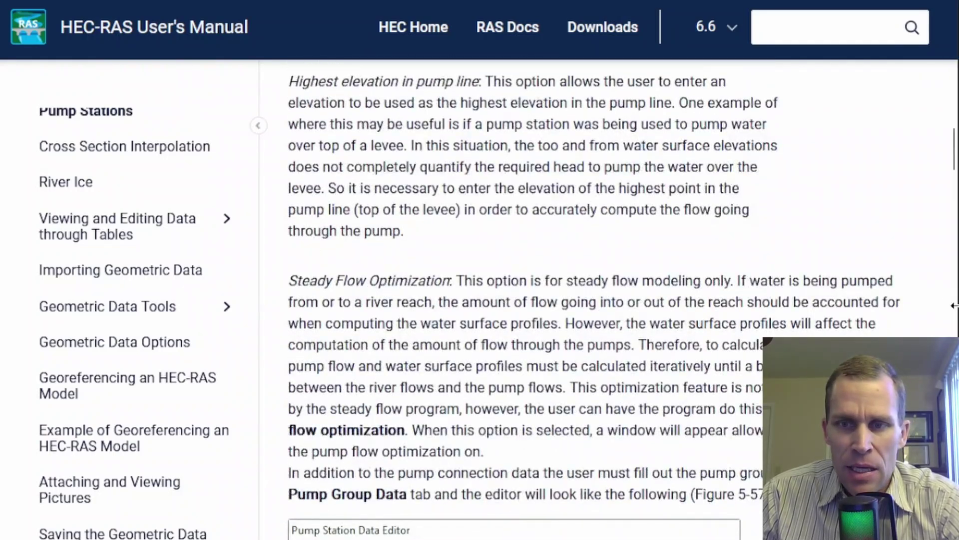
pyautogui.moveTo(955, 315); pyautogui.dragTo(751, 372)
pyautogui.scroll(-15, 614, 380)
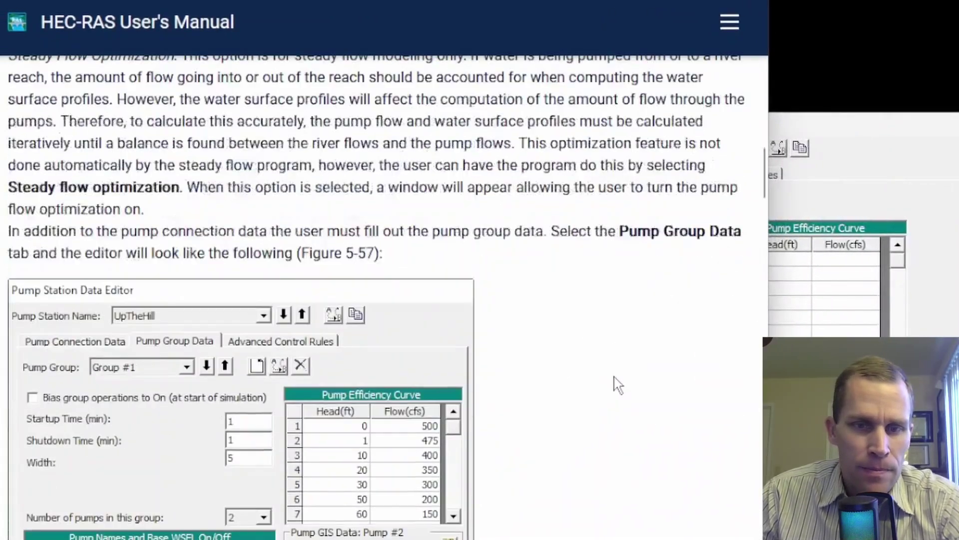
pyautogui.scroll(-5, 616, 382)
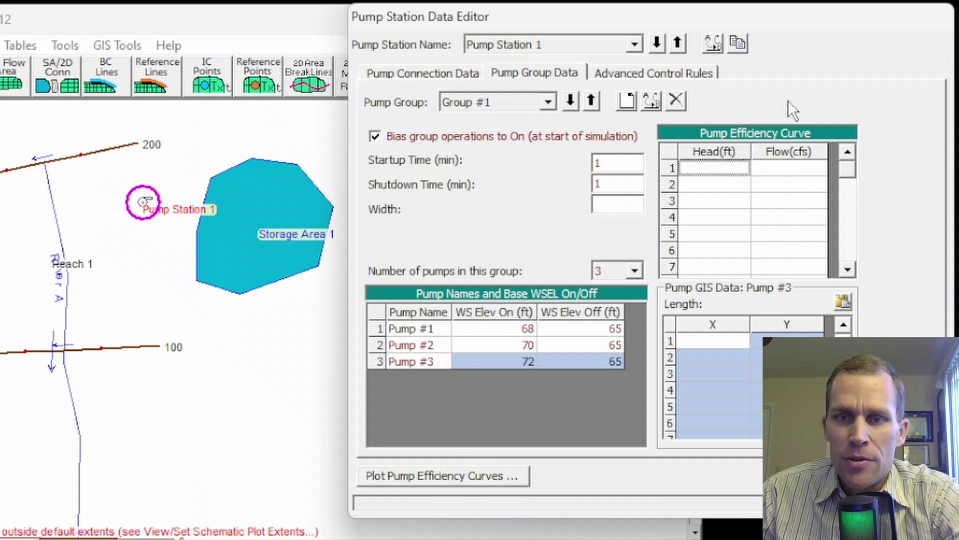
# Step: Paste the manual's example head–flow values into the efficiency curve table and plot them
pyautogui.hotkey('ctrl', 'v')
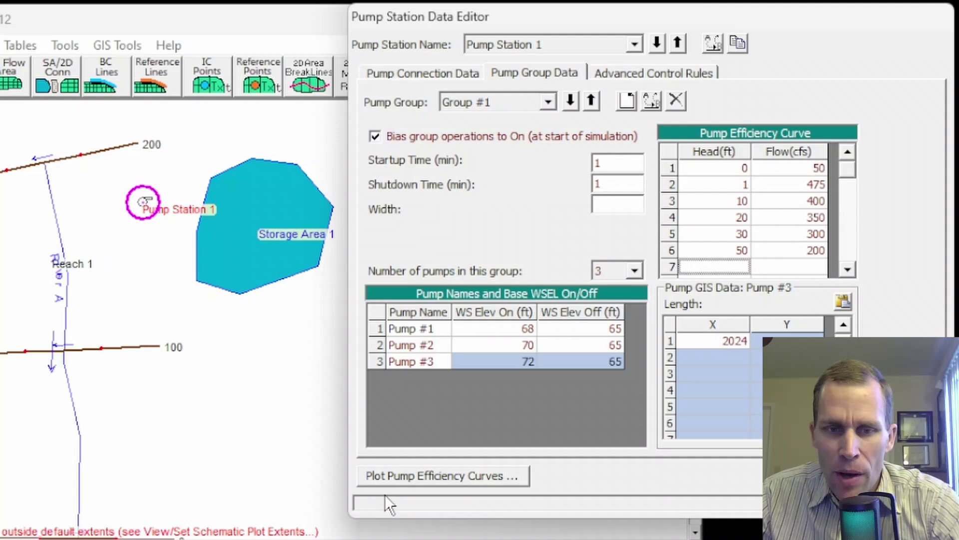
pyautogui.click(391, 482)
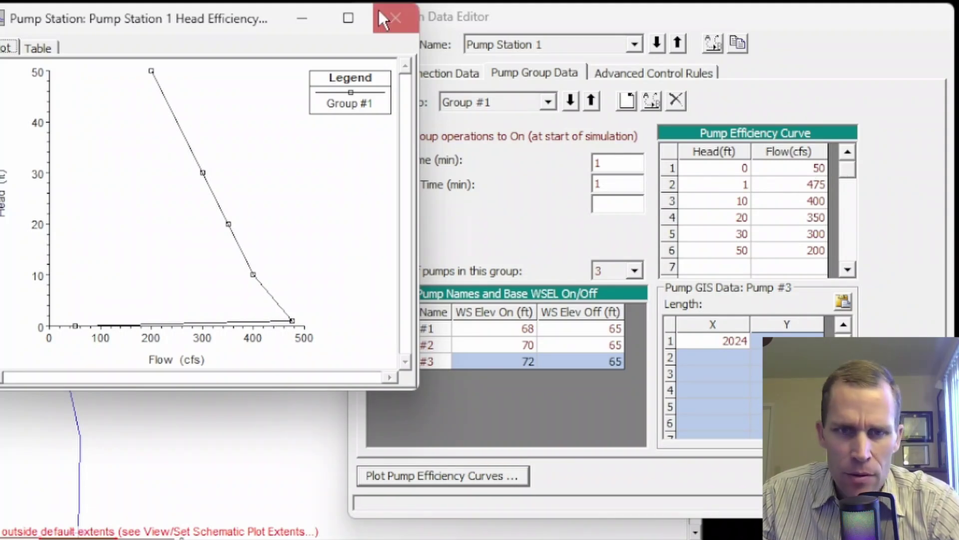
pyautogui.click(394, 18)
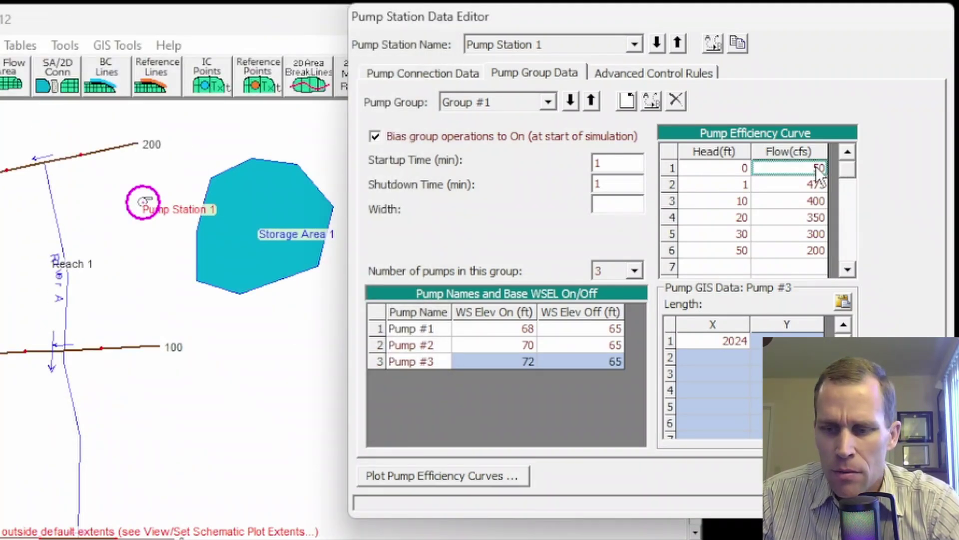
# Step: Change the zero-head flow to 500 cfs and replot the efficiency curve to confirm it
pyautogui.press('Tab')
pyautogui.click(409, 477)
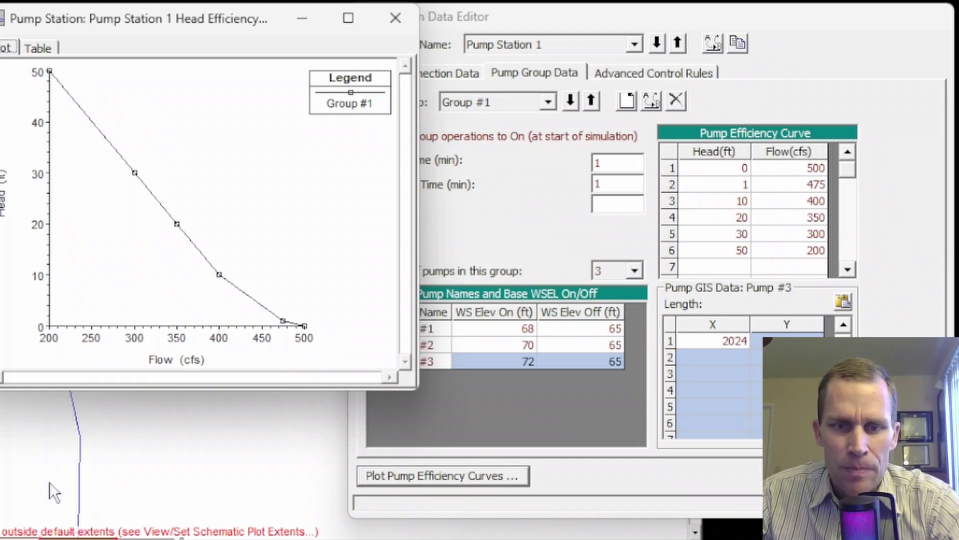
pyautogui.click(400, 20)
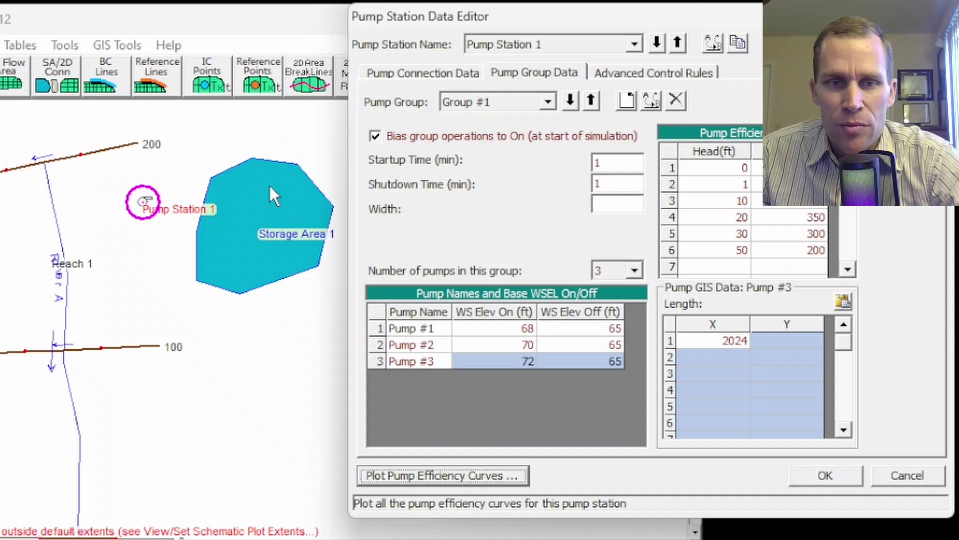
# Step: Paste points (0,0) and (1,1) over Pump #3's stray GIS coordinate, then check Pumps #2 and #3
pyautogui.click(719, 342)
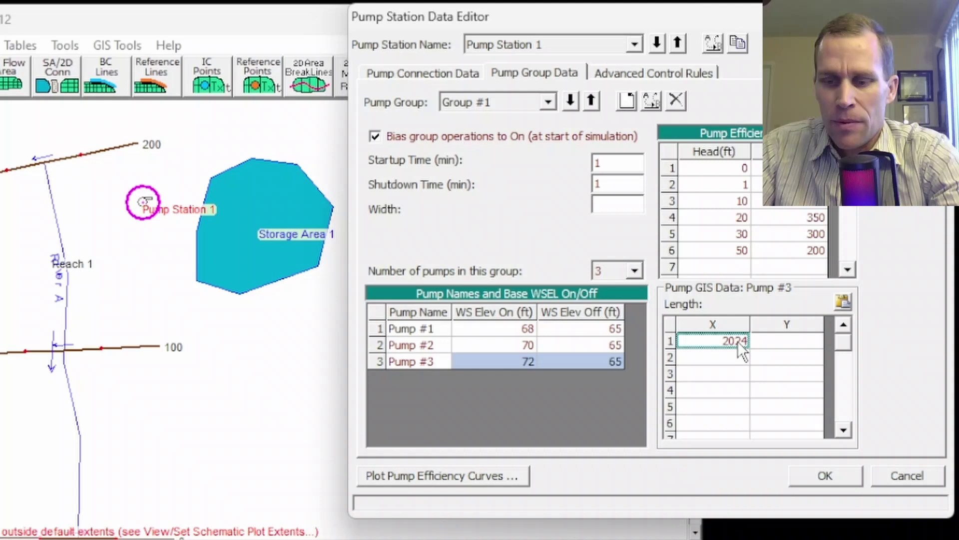
pyautogui.write('0\t0 1\t1')
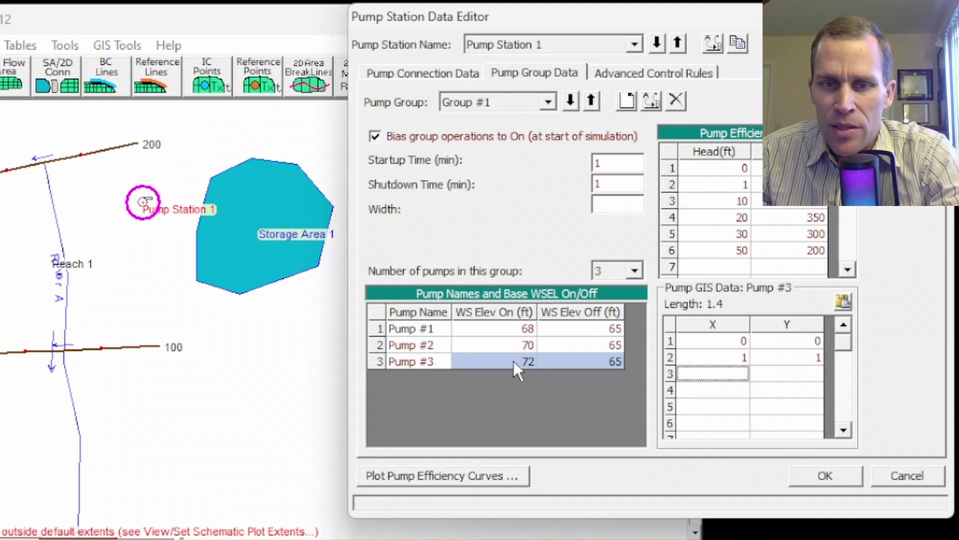
pyautogui.click(510, 344)
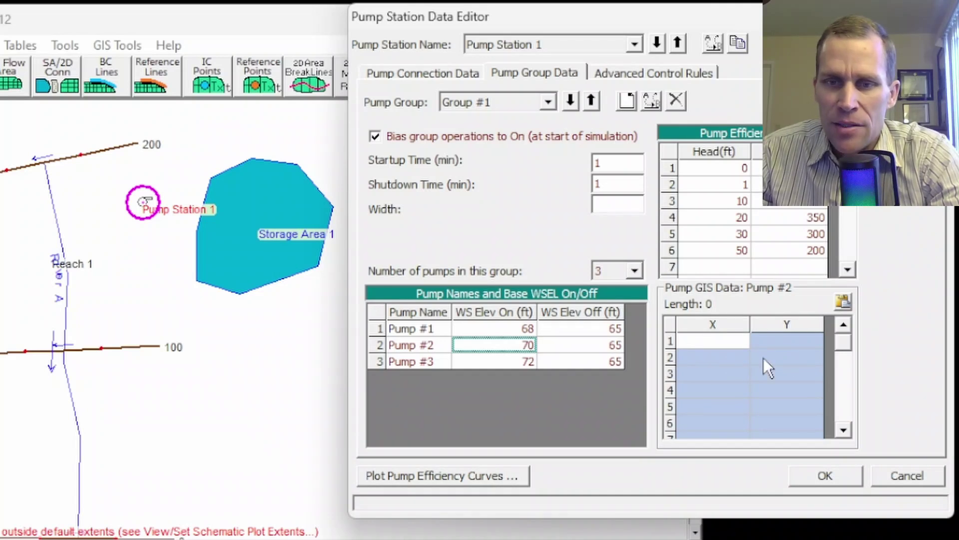
pyautogui.click(517, 362)
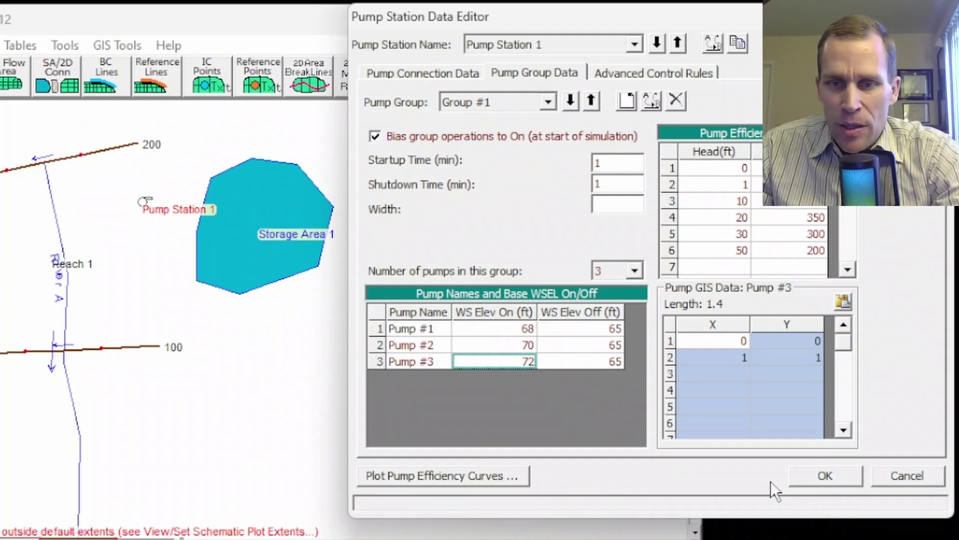
# Step: Close the Pump Station Data Editor with OK, then reopen it for Pump Station 1 from the schematic
pyautogui.click(813, 472)
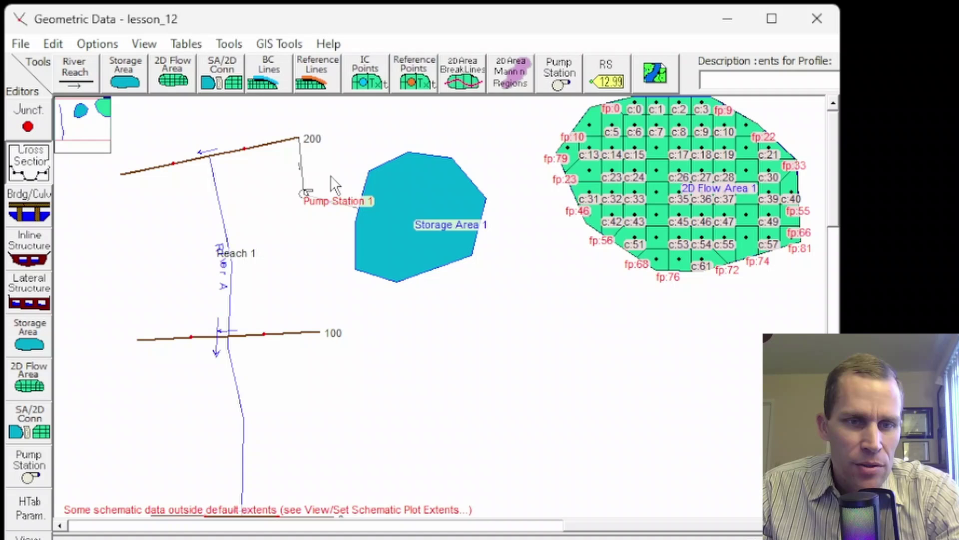
pyautogui.scroll(2, 328, 178)
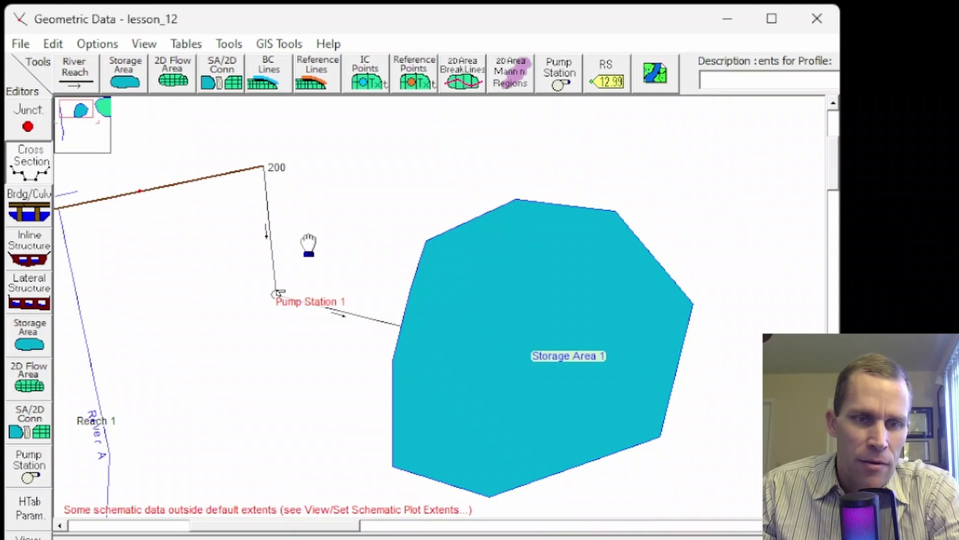
pyautogui.scroll(-1, 306, 242)
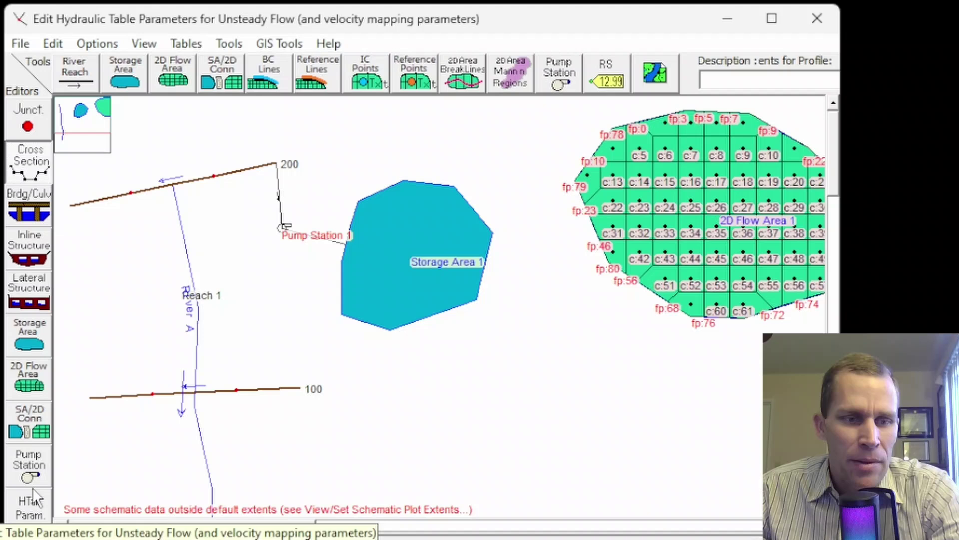
pyautogui.click(30, 467)
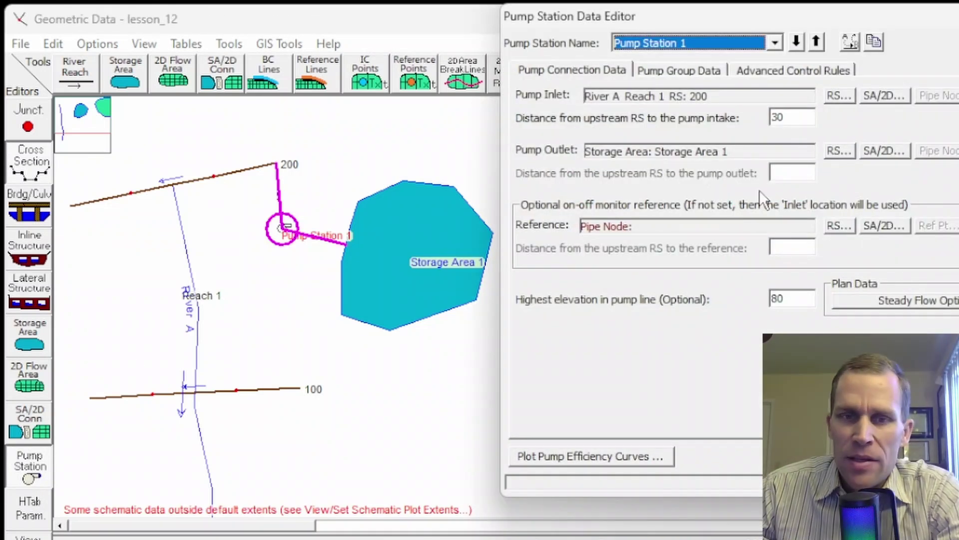
# Step: Review the Advanced Control Rules, connection and pump group tabs of Pump Station 1
pyautogui.click(741, 76)
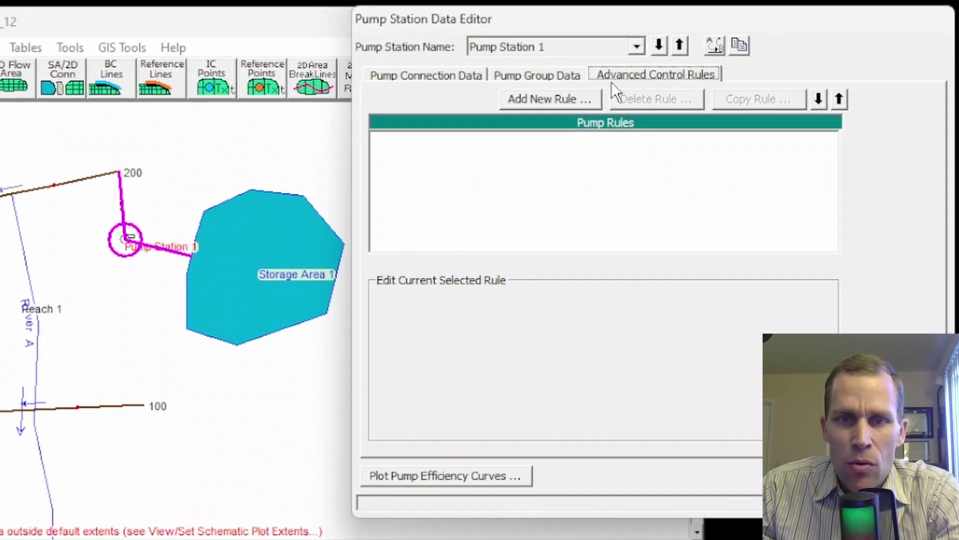
pyautogui.click(455, 80)
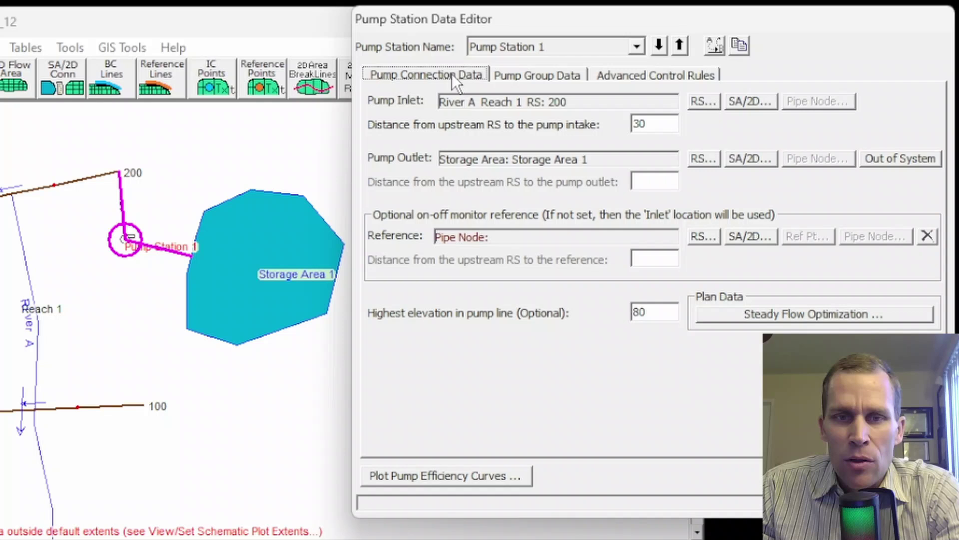
pyautogui.click(574, 75)
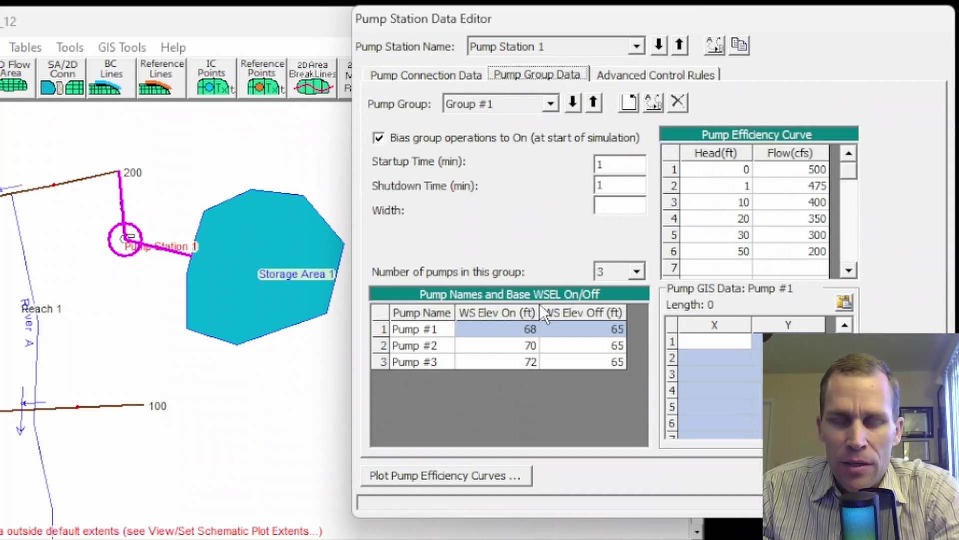
pyautogui.click(651, 77)
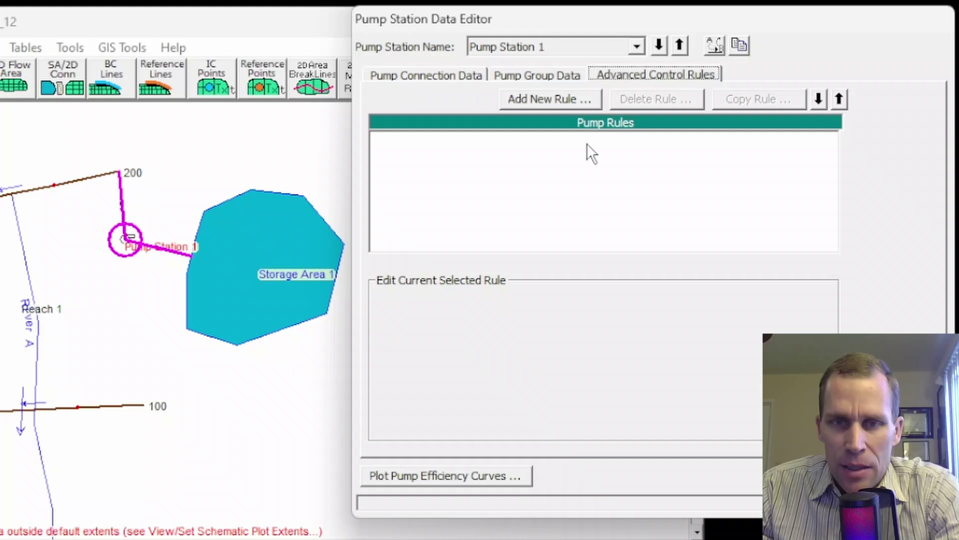
# Step: Add a new rule of type 'Apply based on target flow' and select it for editing
pyautogui.click(555, 102)
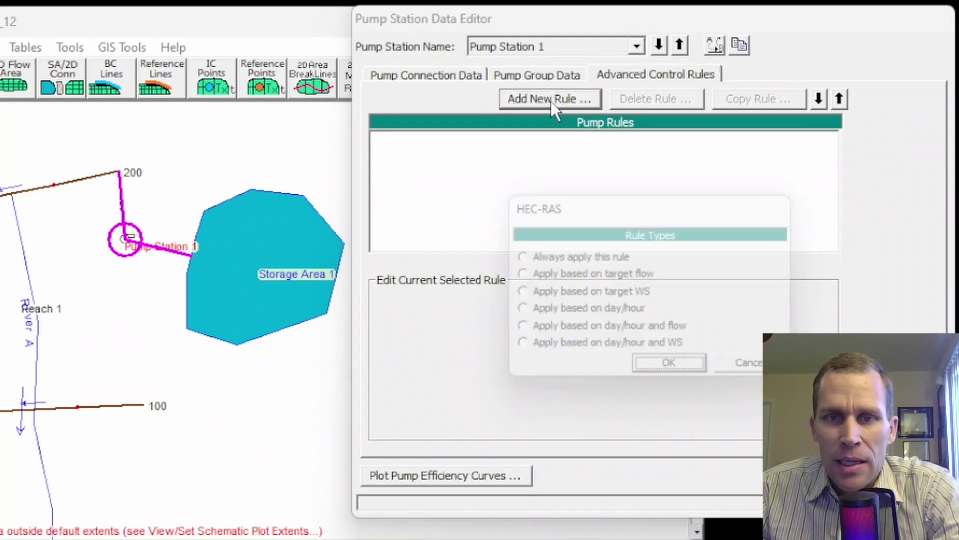
pyautogui.moveTo(627, 208); pyautogui.dragTo(606, 156)
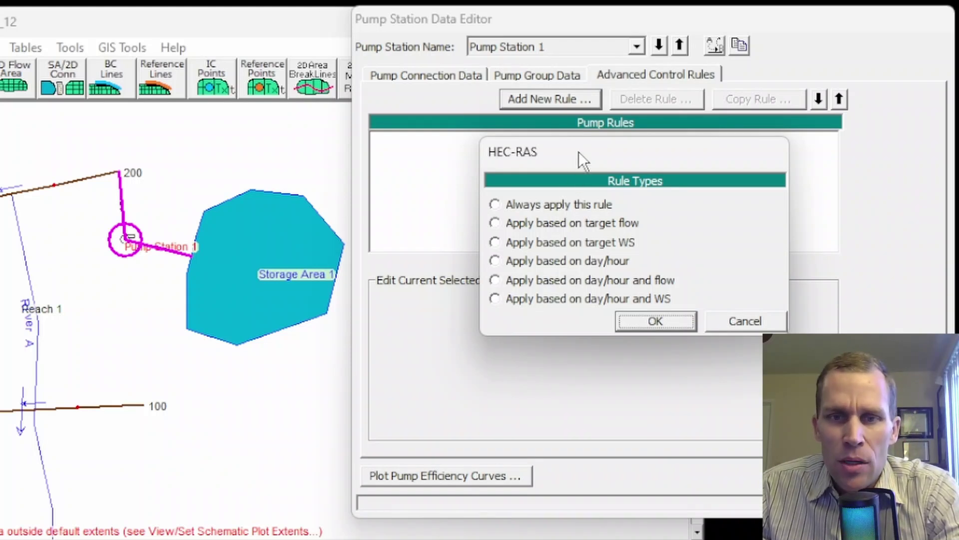
pyautogui.moveTo(578, 152); pyautogui.dragTo(595, 180)
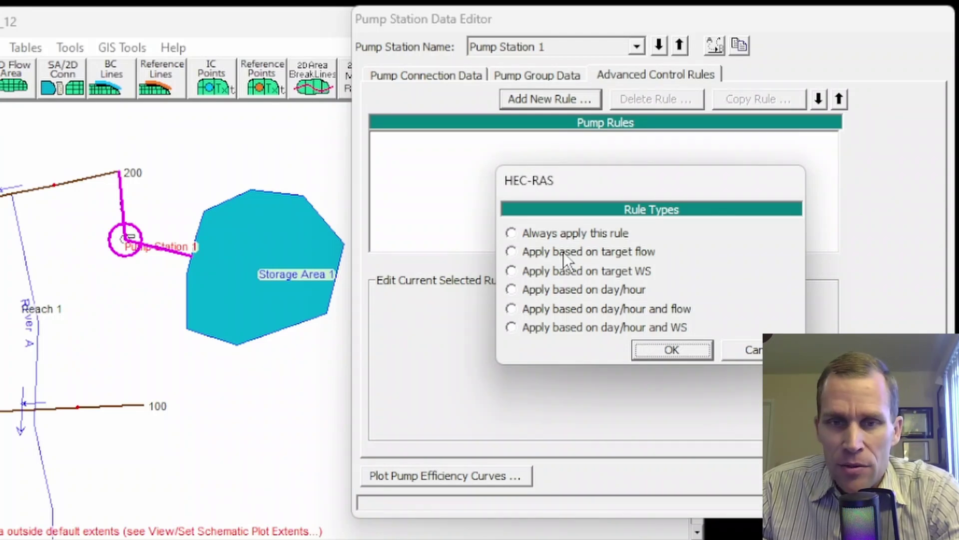
pyautogui.click(511, 252)
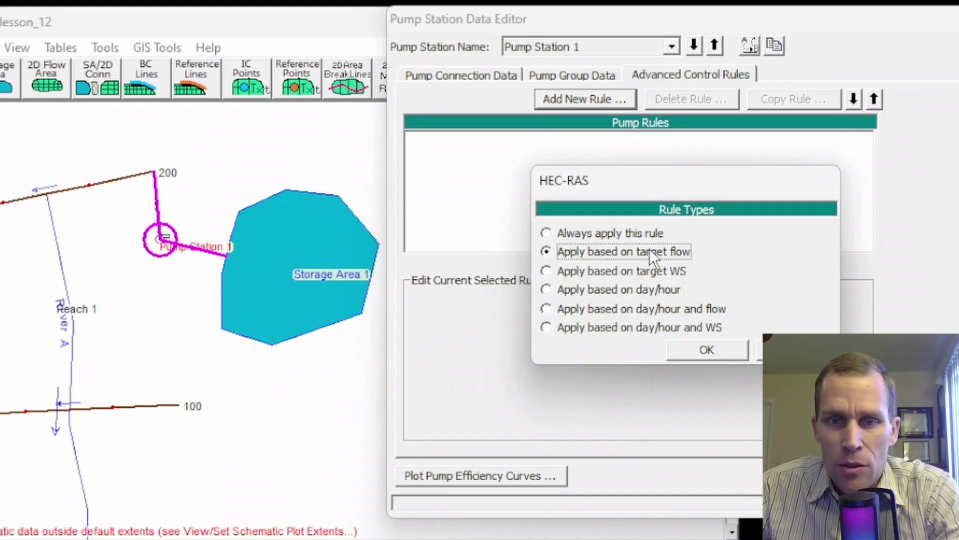
pyautogui.click(715, 347)
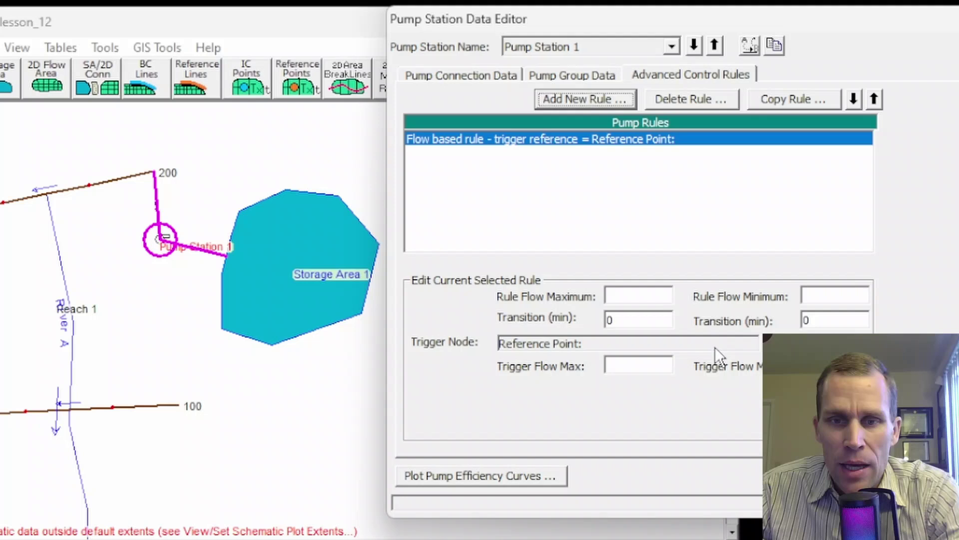
pyautogui.click(589, 76)
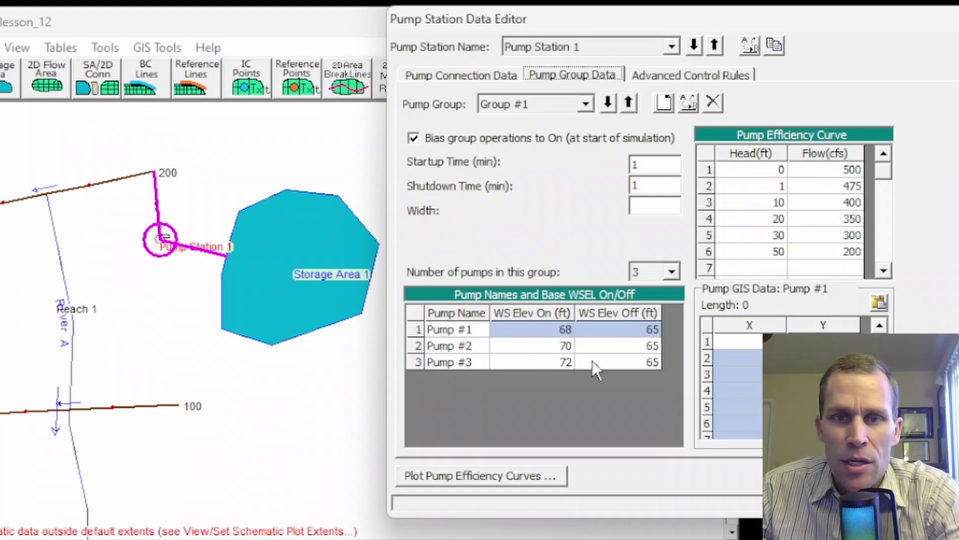
pyautogui.click(680, 75)
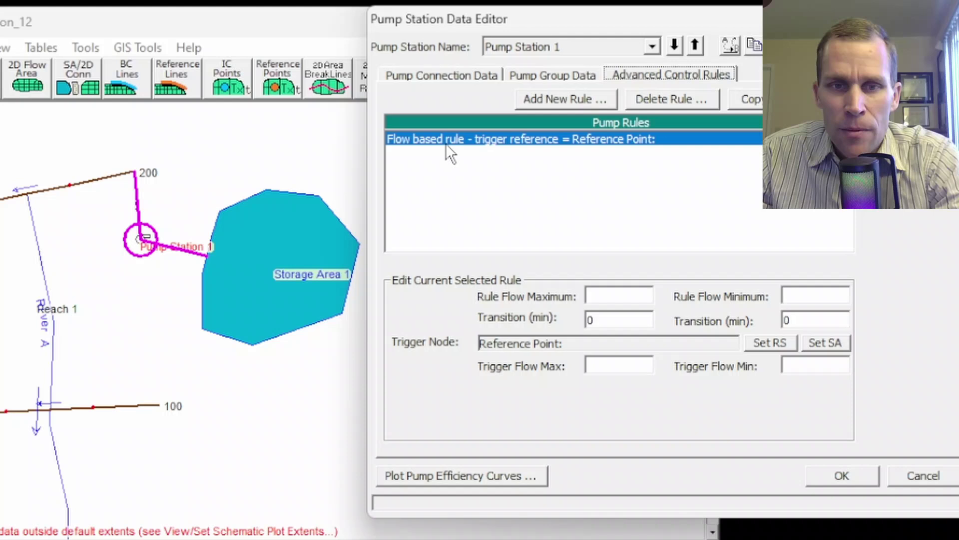
pyautogui.click(455, 139)
# Step: Set the rule flow maximum to 100, minimum to 0, and both transition times to 1 minute
pyautogui.click(618, 299)
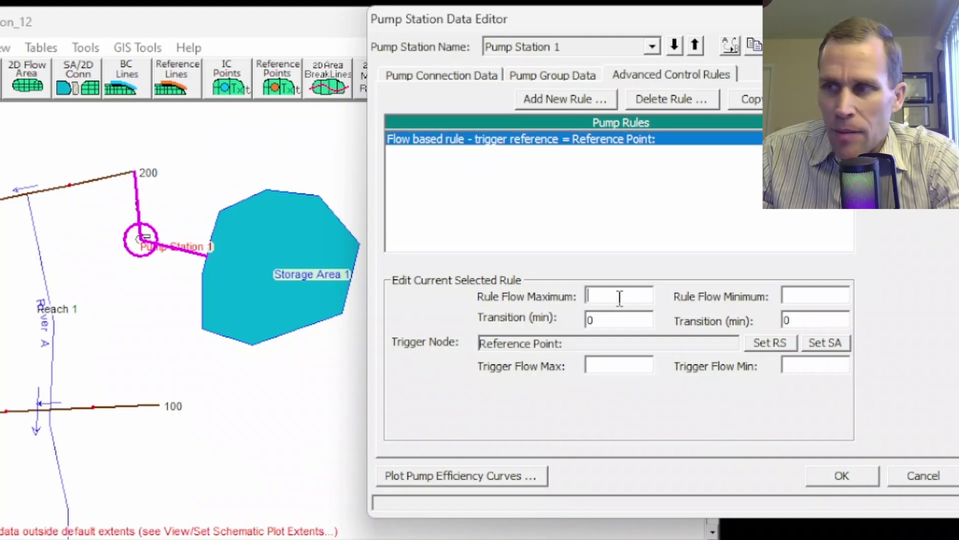
pyautogui.write('100')
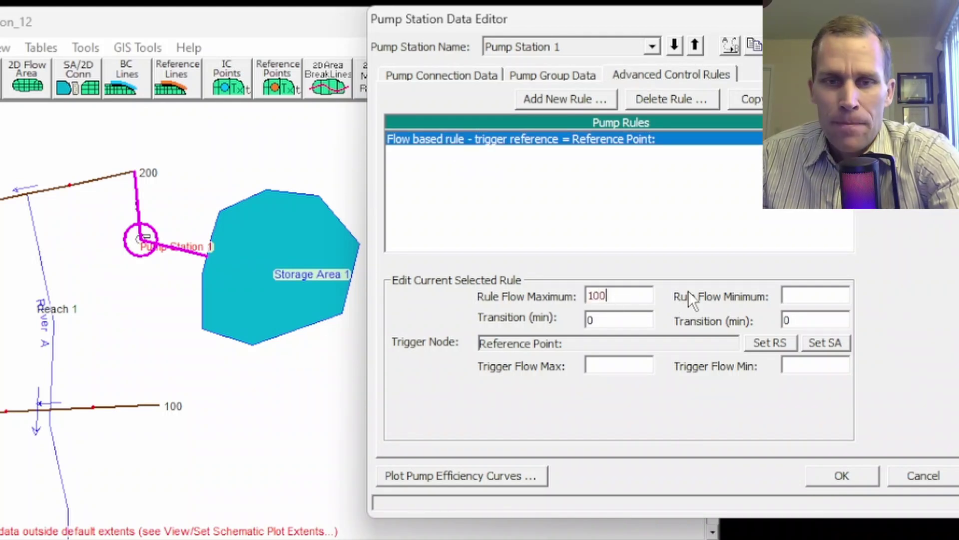
pyautogui.click(783, 295)
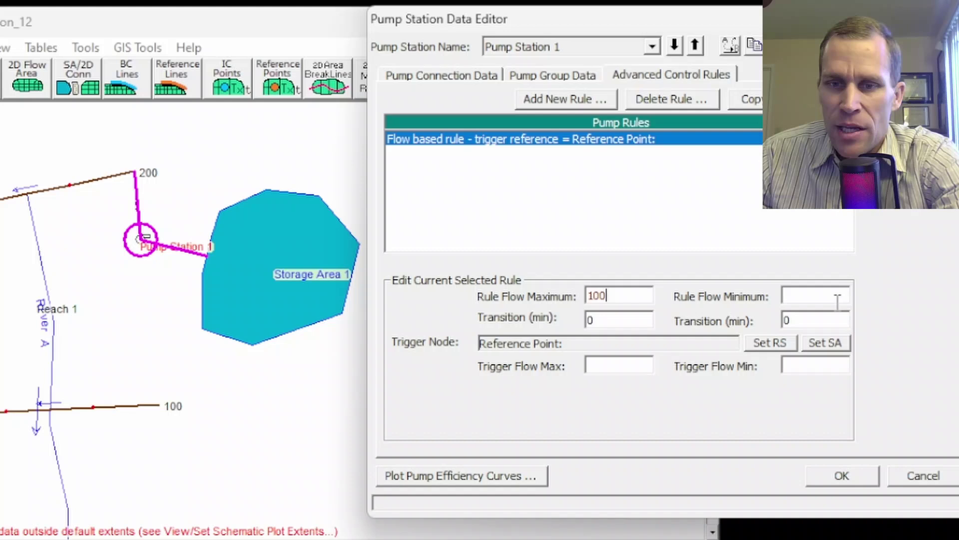
pyautogui.write('0')
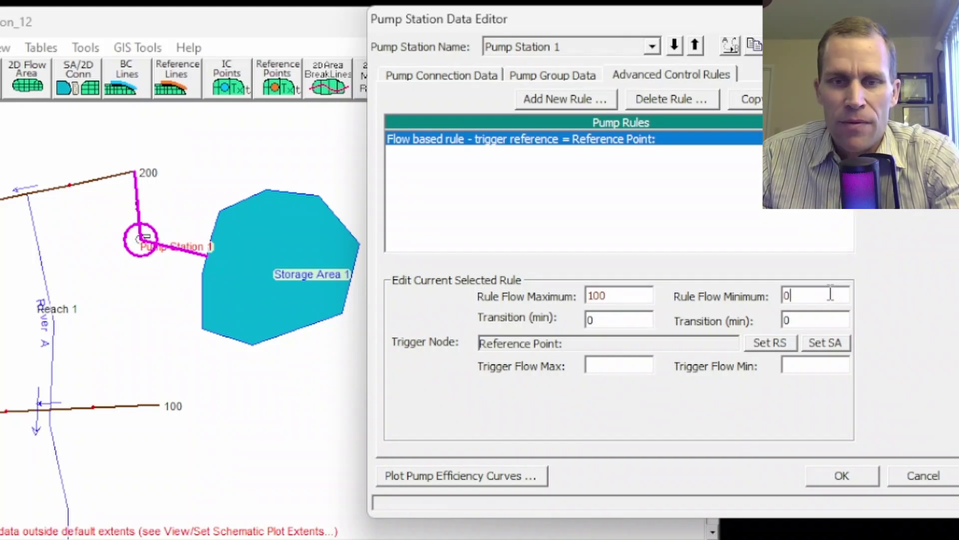
pyautogui.press('Tab')
pyautogui.write('1')
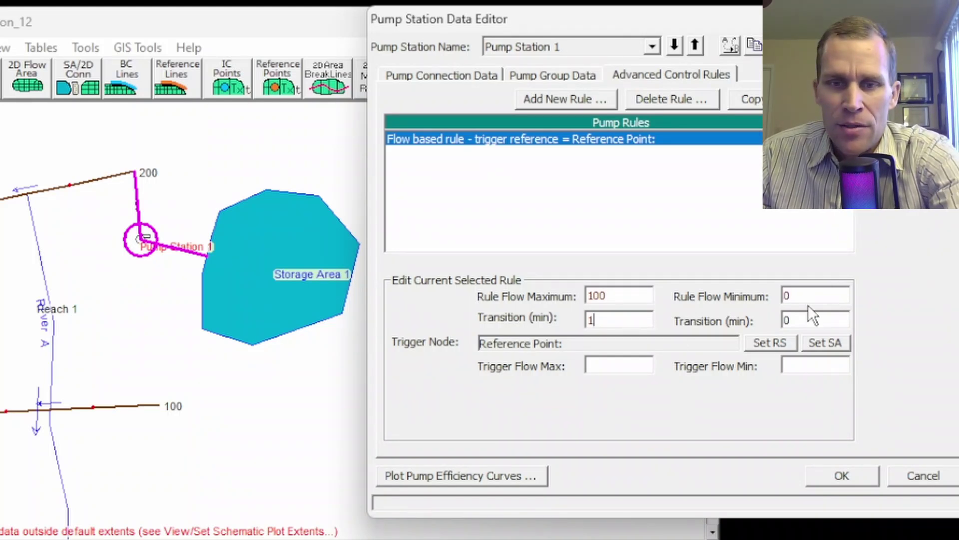
pyautogui.moveTo(818, 319); pyautogui.dragTo(778, 324)
pyautogui.write('1')
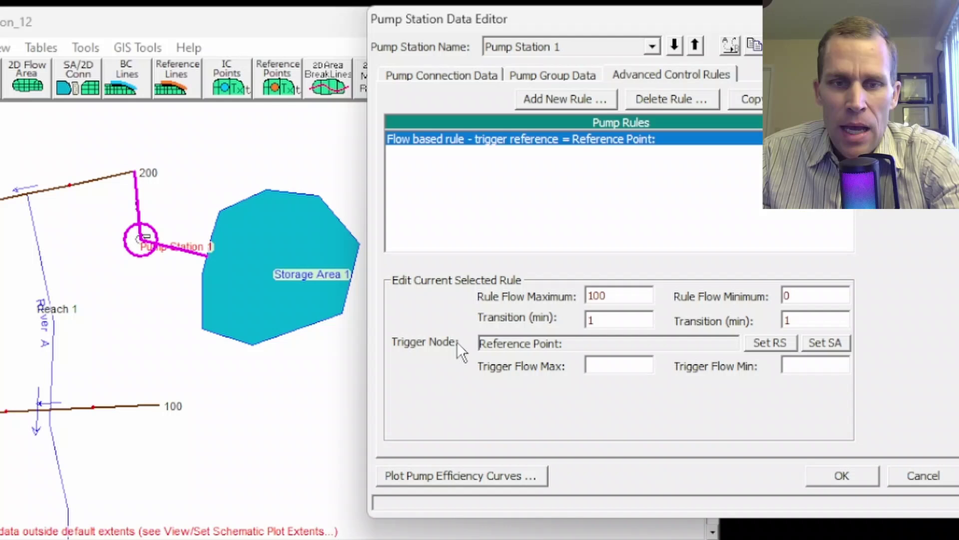
# Step: Trigger on River A Reach 1 RS 200 with trigger flow max and min 2000, then accept
pyautogui.click(760, 343)
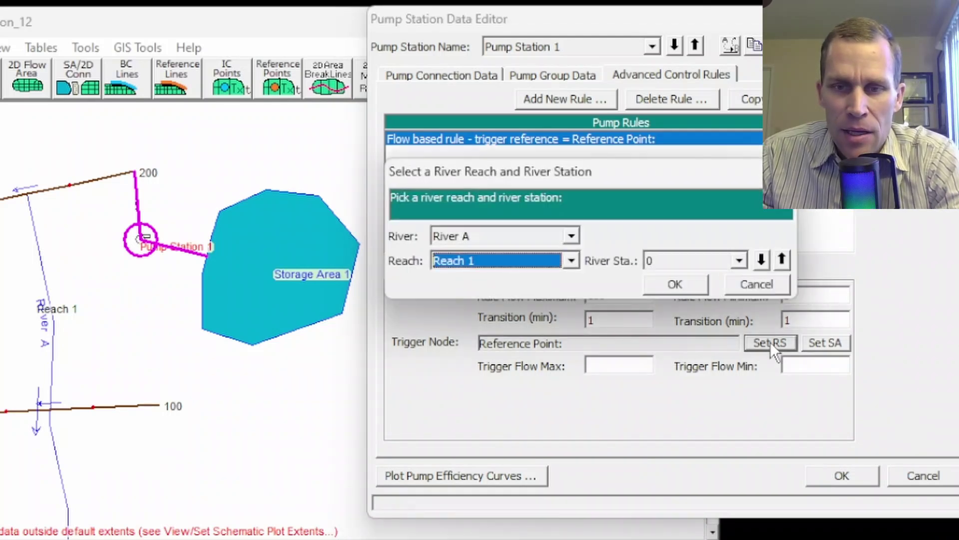
pyautogui.click(739, 261)
pyautogui.click(706, 283)
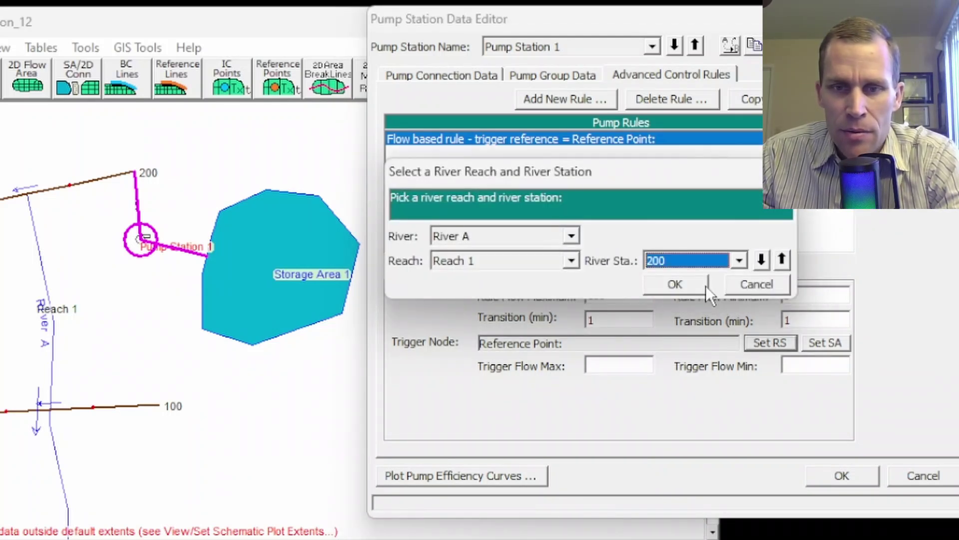
pyautogui.click(686, 287)
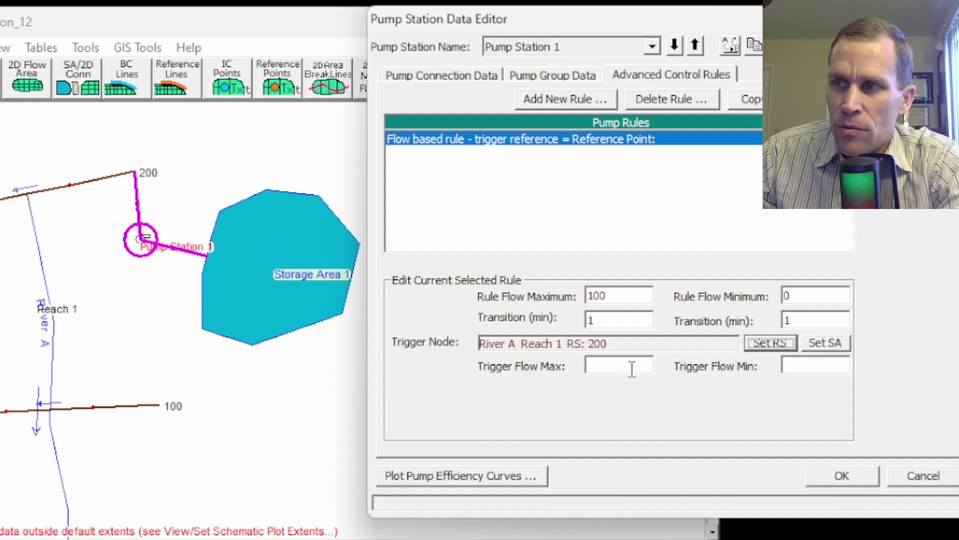
pyautogui.click(632, 368)
pyautogui.write('2000')
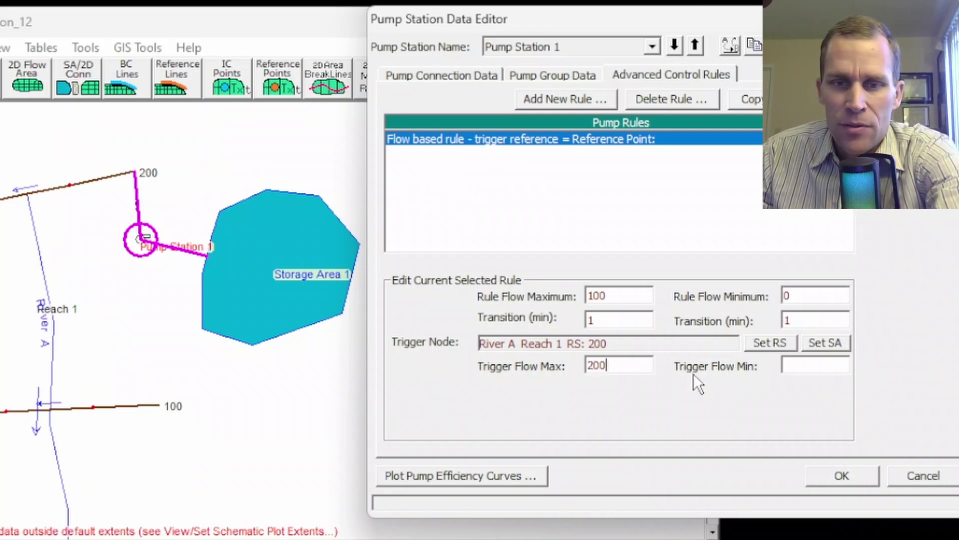
pyautogui.click(799, 365)
pyautogui.write('2000')
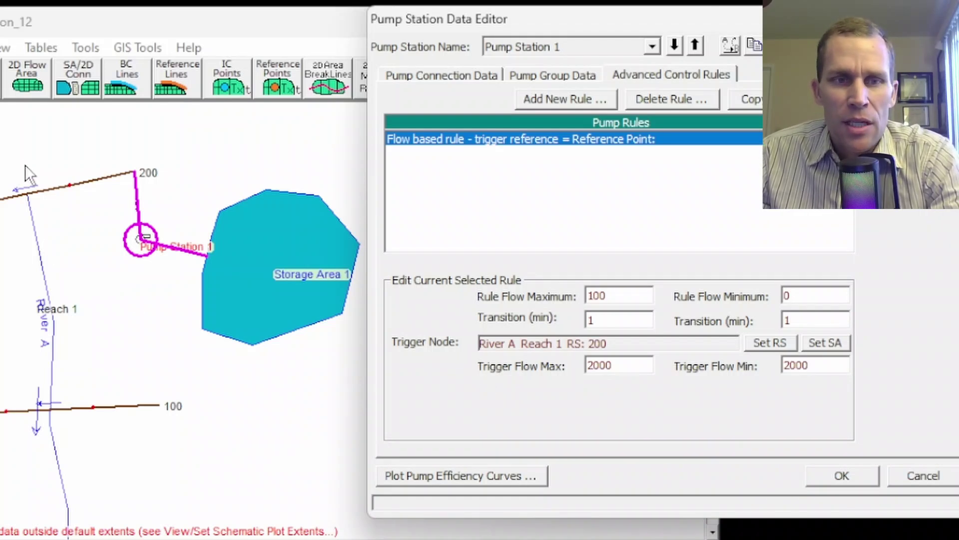
pyautogui.moveTo(614, 296); pyautogui.dragTo(544, 326)
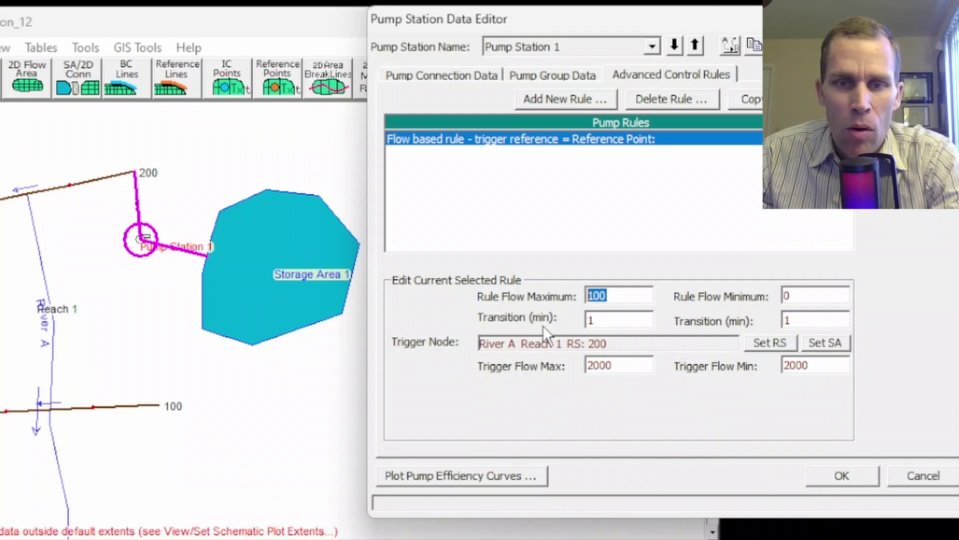
pyautogui.moveTo(813, 365); pyautogui.dragTo(770, 369)
pyautogui.moveTo(798, 296); pyautogui.dragTo(754, 299)
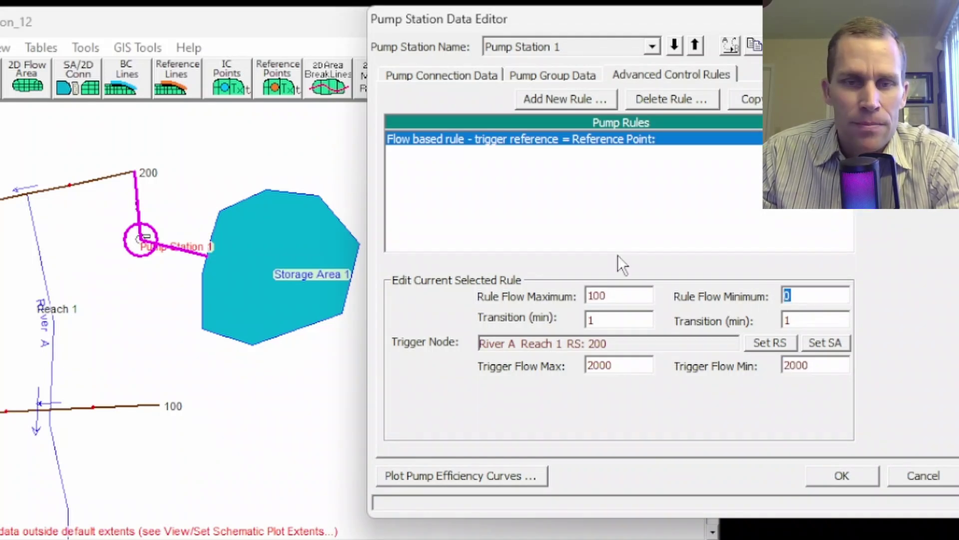
pyautogui.click(824, 476)
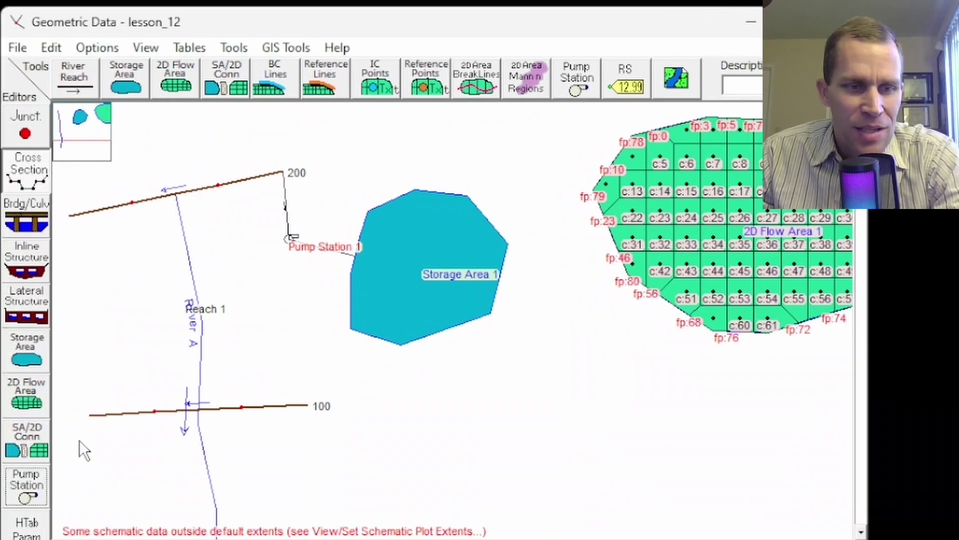
# Step: Reopen Pump Station 1's Advanced Control Rules and select the flow-based rule to confirm its 100/0 limits
pyautogui.click(20, 499)
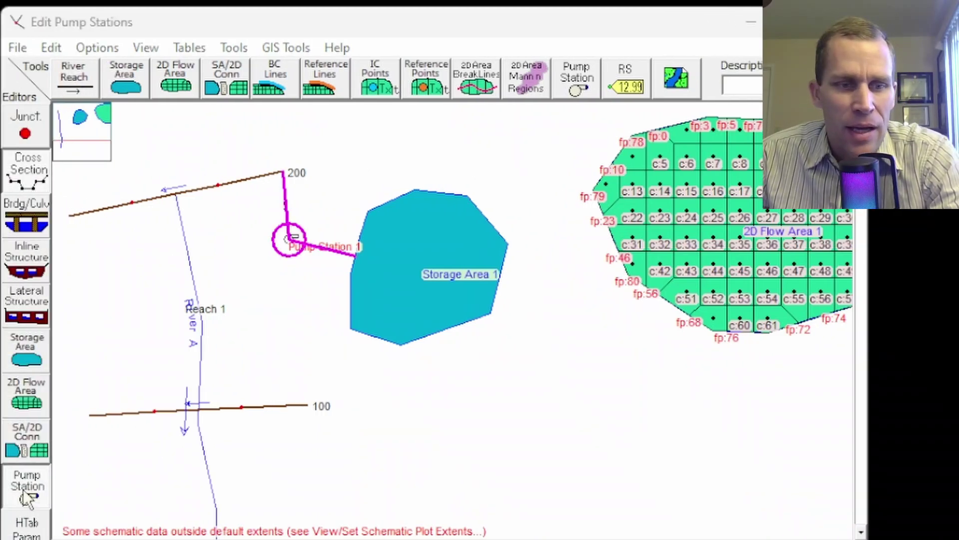
pyautogui.click(804, 75)
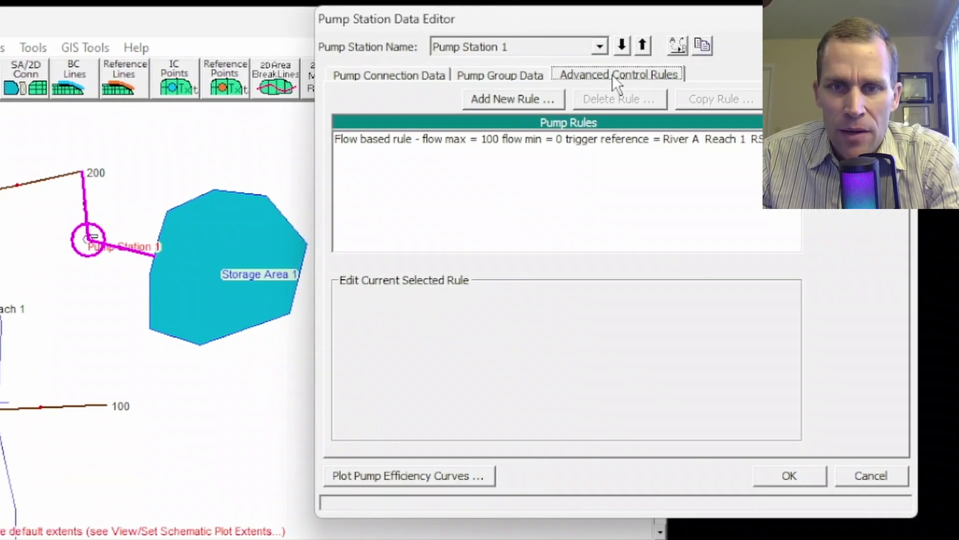
pyautogui.click(576, 138)
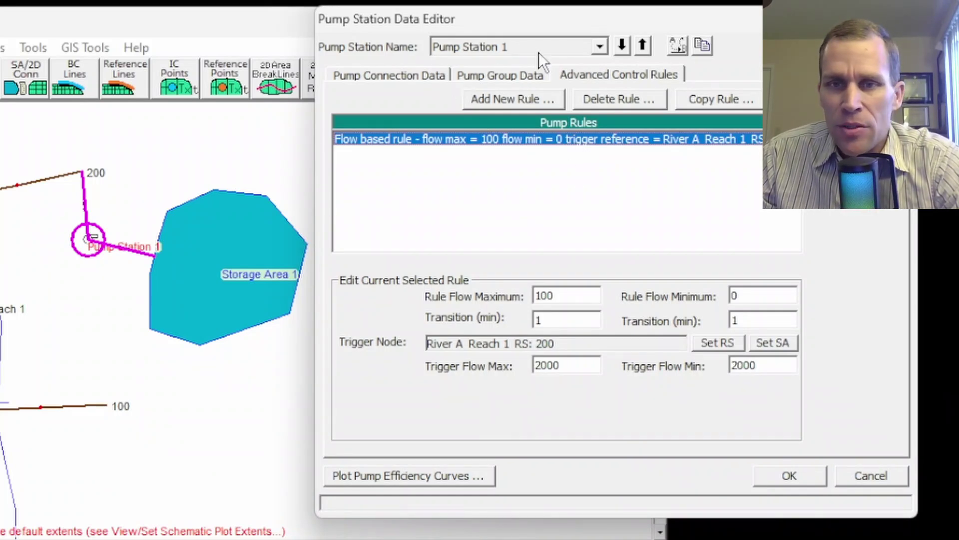
pyautogui.click(660, 75)
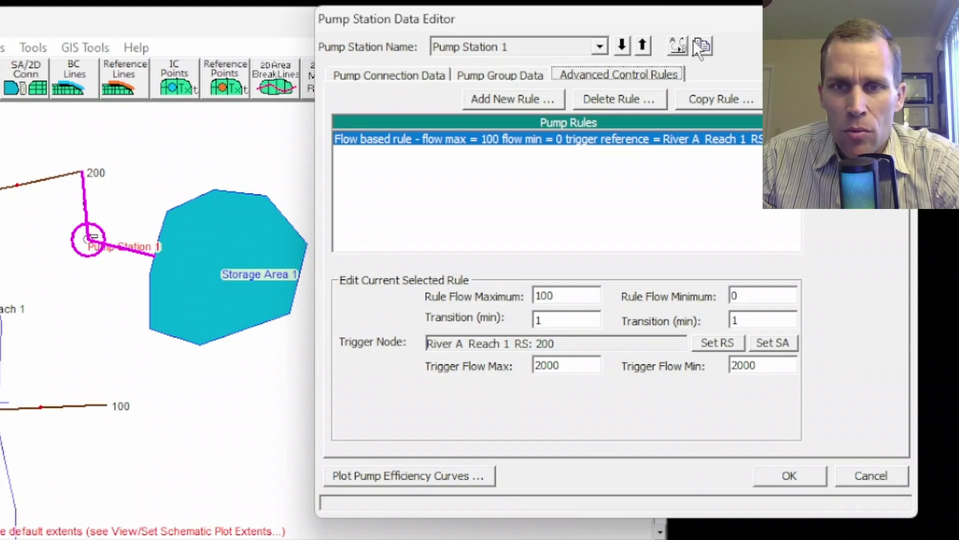
# Step: Add a new pump rule of type 'Apply based on day/hour'
pyautogui.click(499, 103)
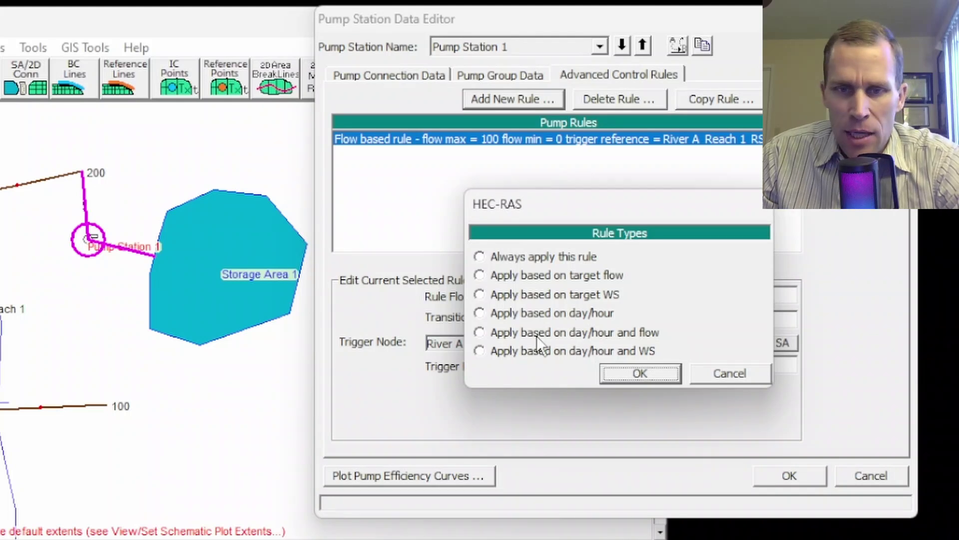
pyautogui.click(480, 314)
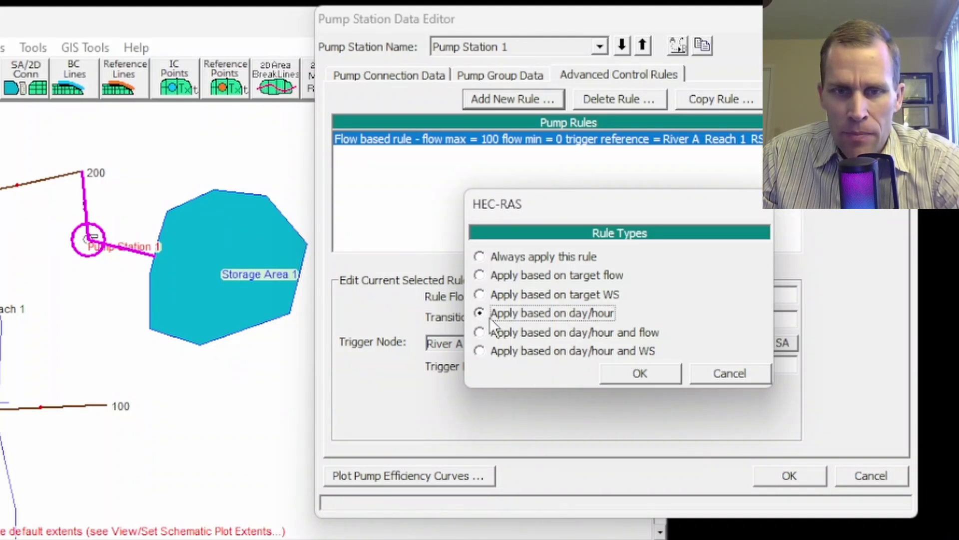
pyautogui.click(628, 375)
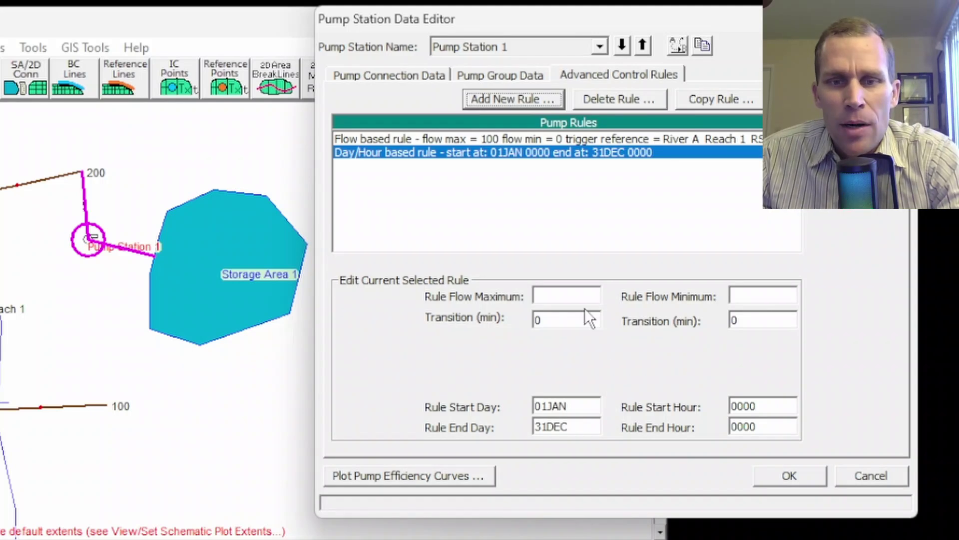
# Step: Give the day/hour rule flow maximum 200, minimum 0, and both transition times 1 minute
pyautogui.click(570, 297)
pyautogui.write('200')
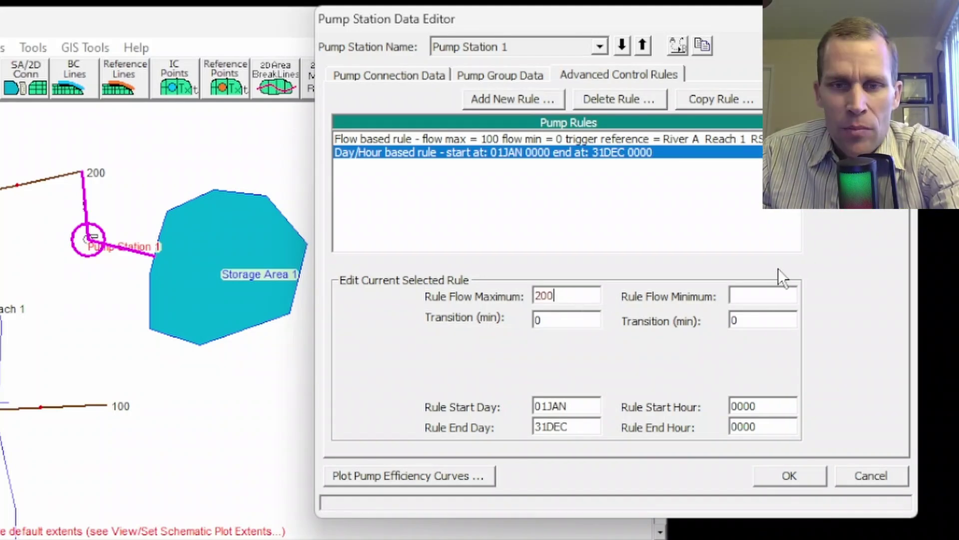
pyautogui.click(774, 294)
pyautogui.write('0')
pyautogui.moveTo(570, 321); pyautogui.dragTo(507, 325)
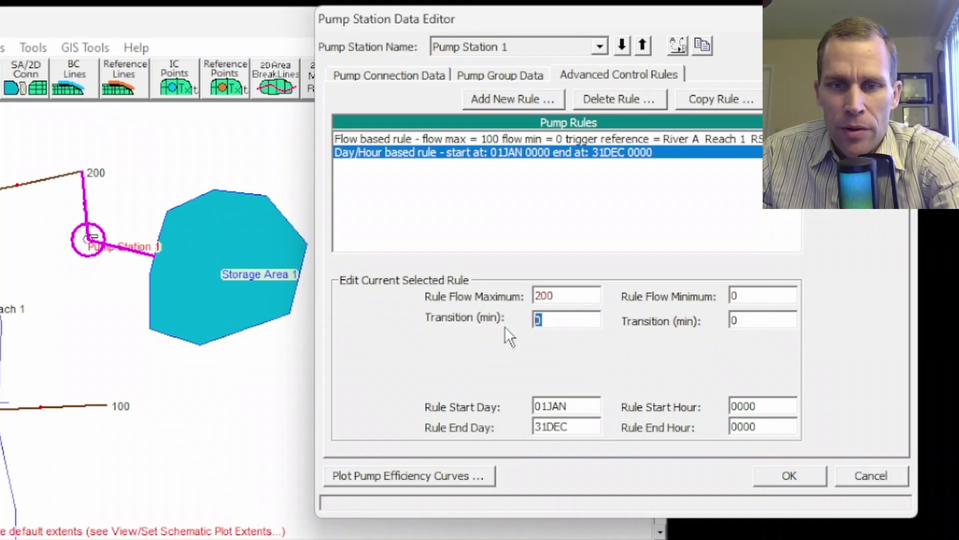
pyautogui.write('1')
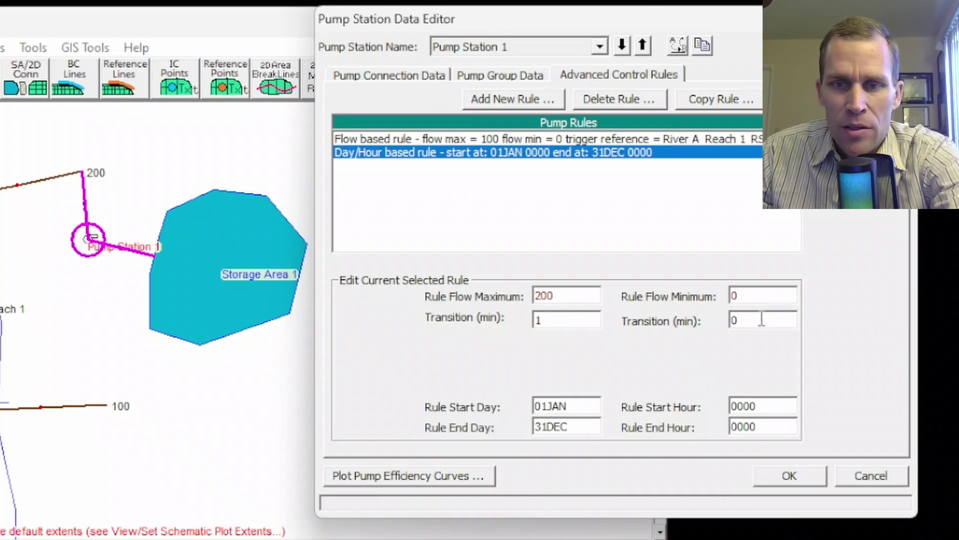
pyautogui.moveTo(762, 320); pyautogui.dragTo(709, 325)
pyautogui.write('1')
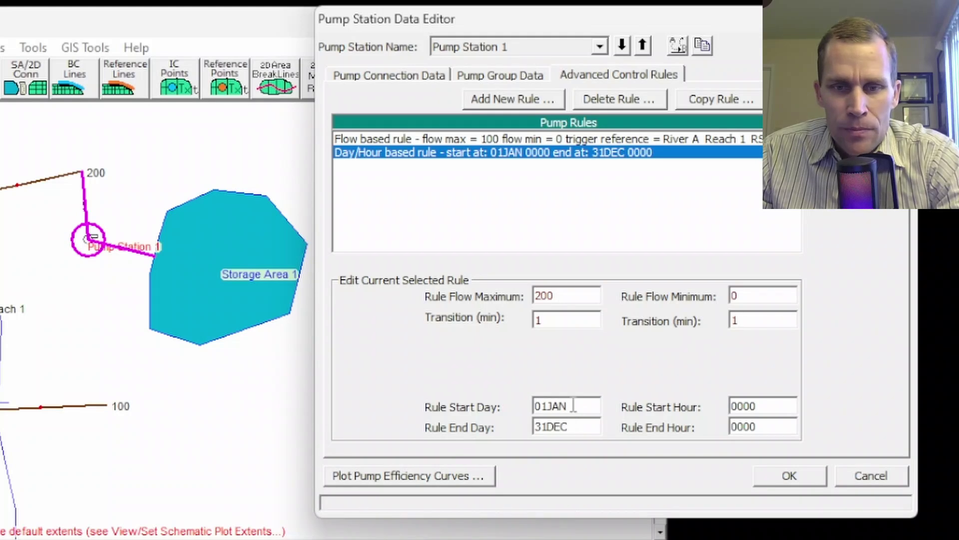
# Step: Set the rule's start hour to 1200 and end hour to 1600, then commit and recheck it
pyautogui.moveTo(770, 406); pyautogui.dragTo(676, 407)
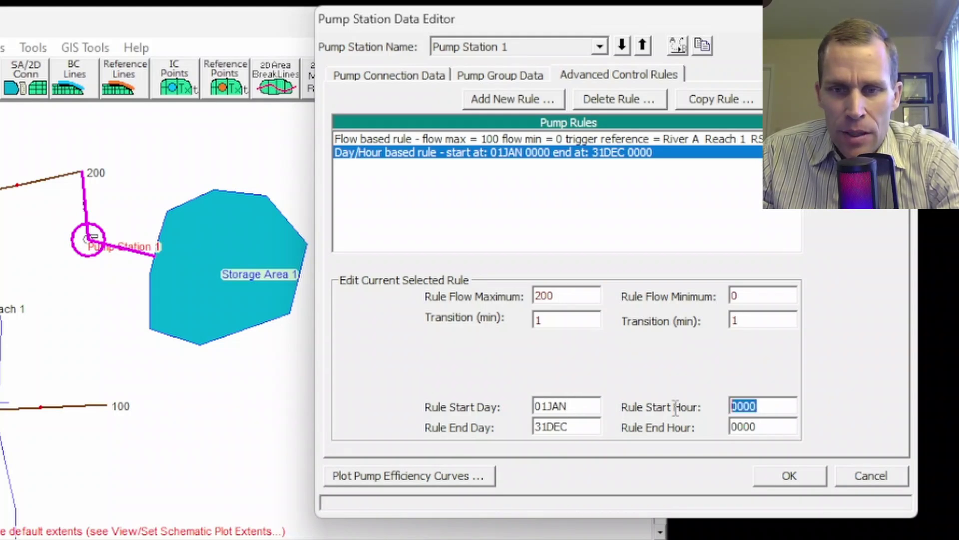
pyautogui.write('1200')
pyautogui.click(568, 426)
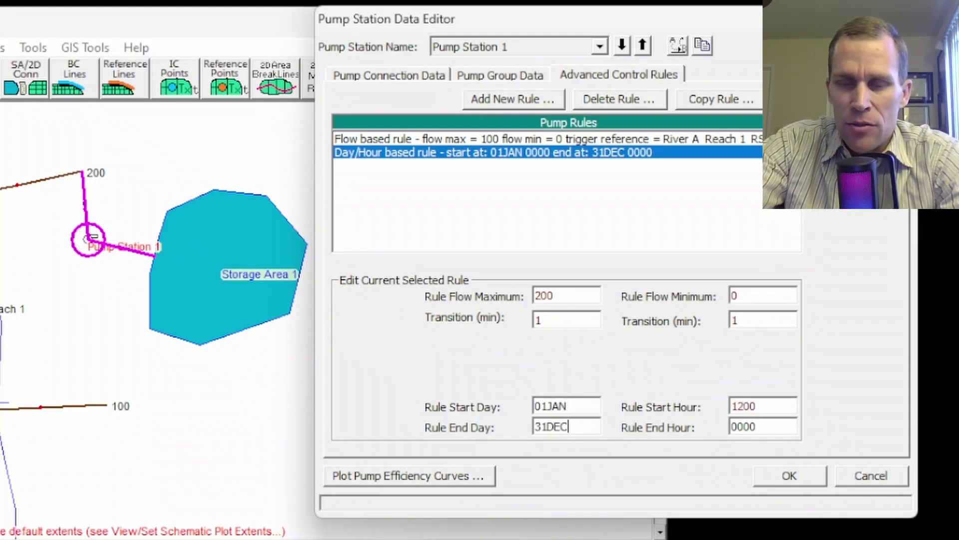
pyautogui.press('Tab')
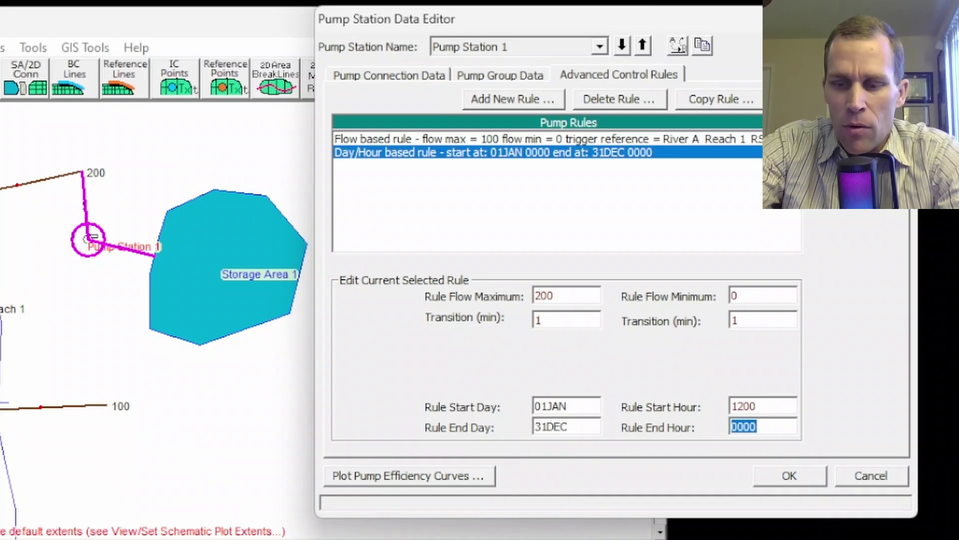
pyautogui.write('1600')
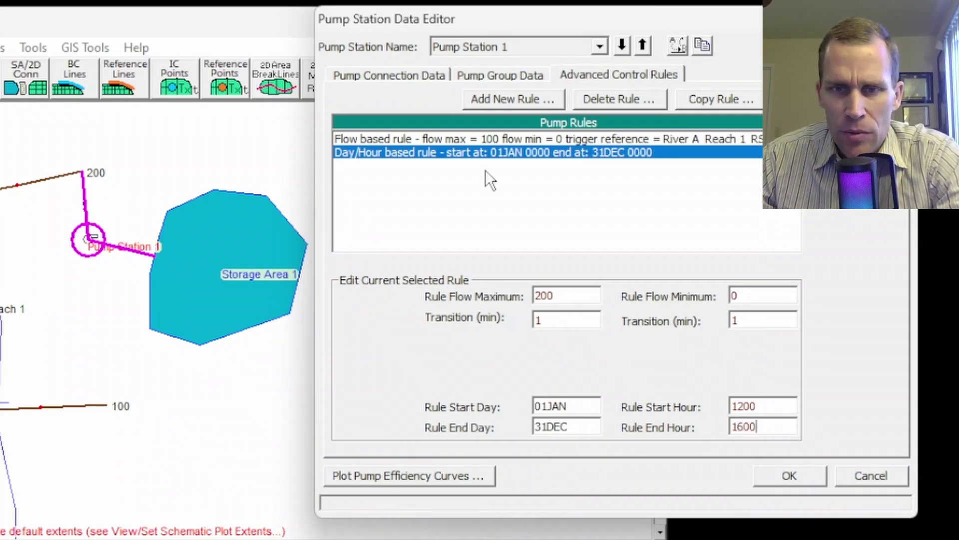
pyautogui.click(498, 141)
pyautogui.click(517, 152)
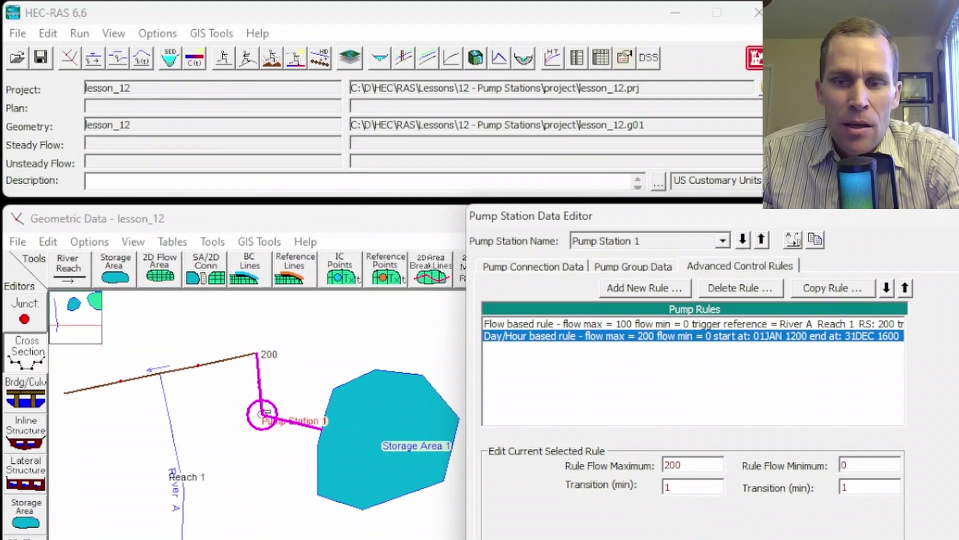
pyautogui.click(507, 489)
pyautogui.click(8, 539)
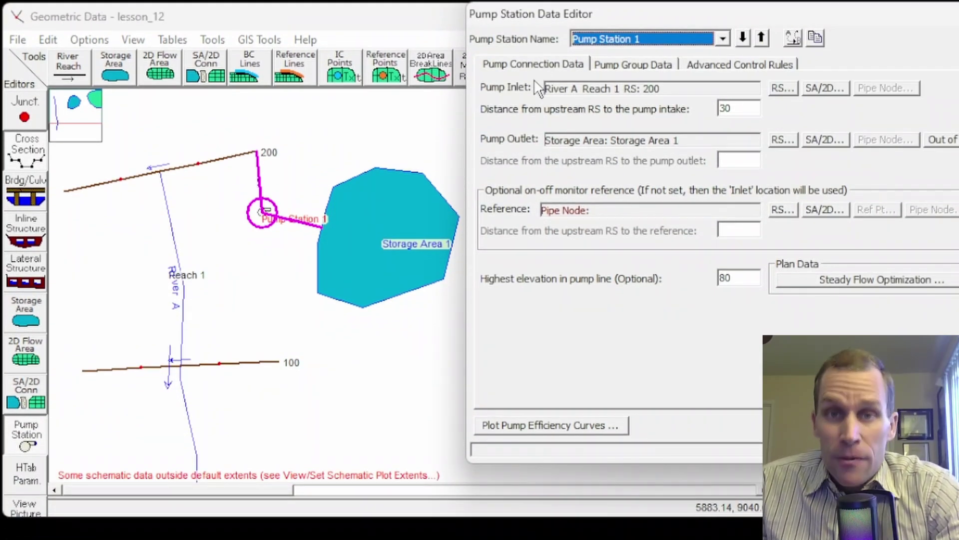
pyautogui.click(530, 64)
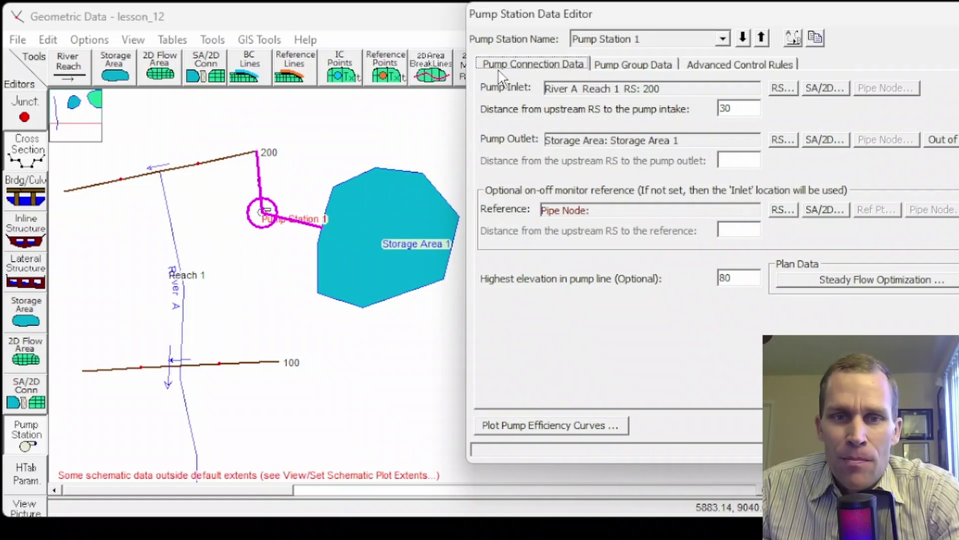
pyautogui.click(641, 68)
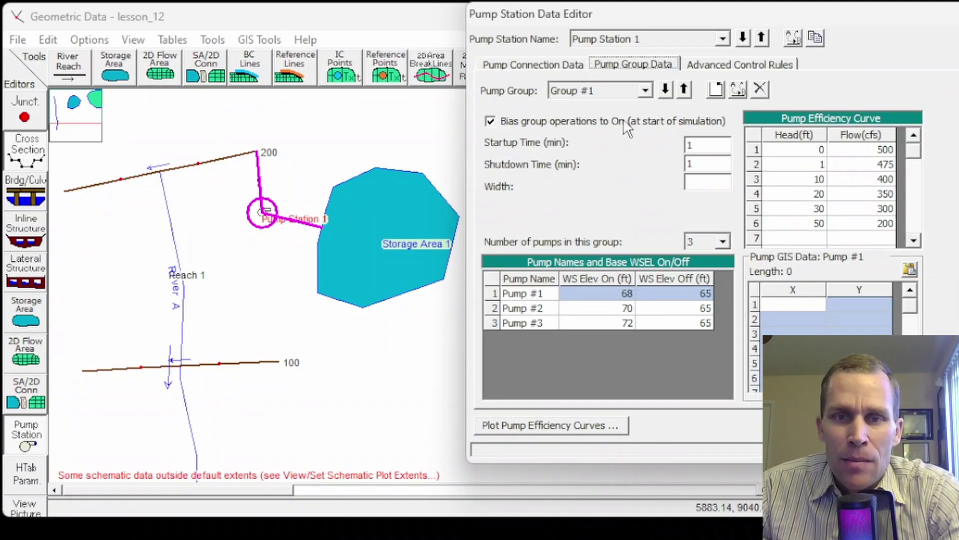
pyautogui.click(741, 65)
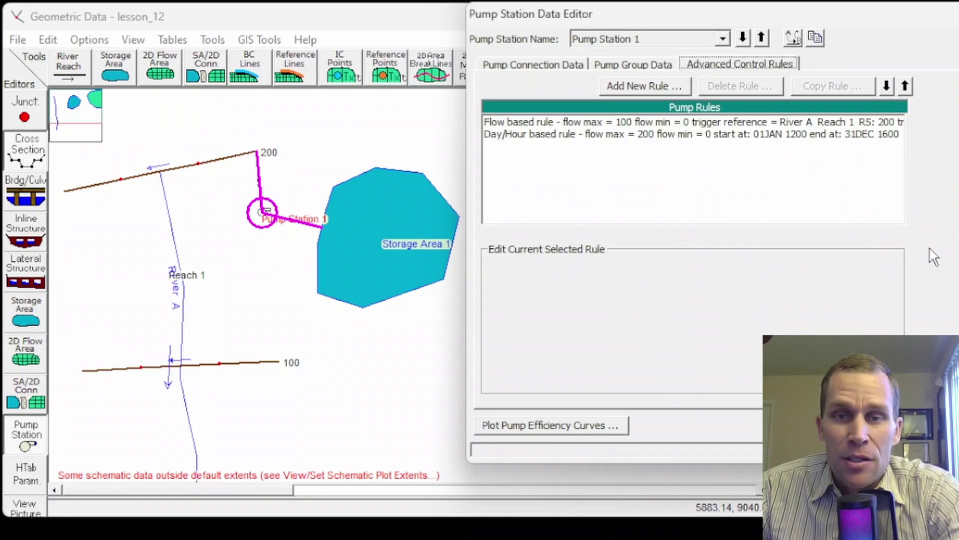